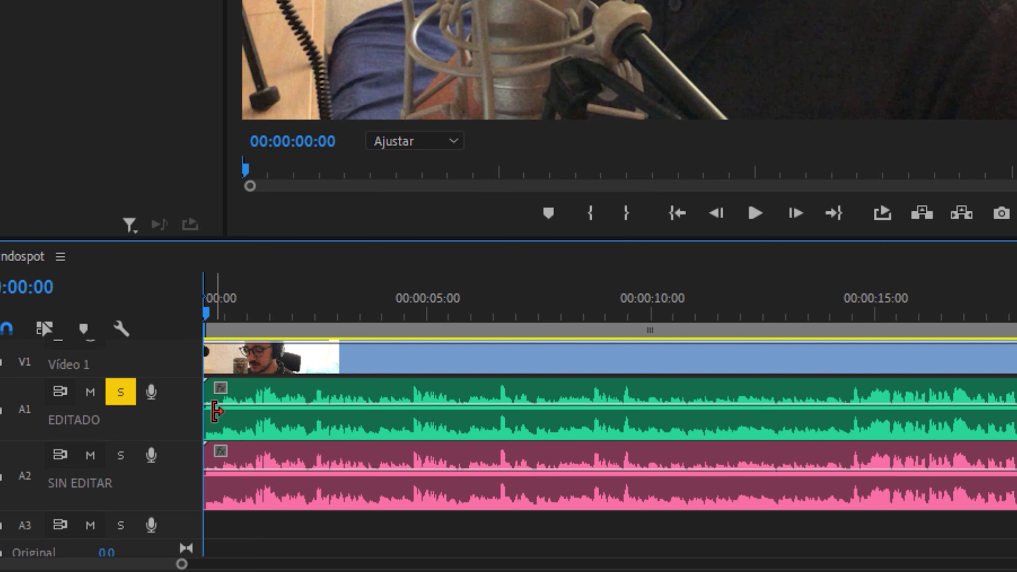
Solo the unedited SIN EDITAR track (A2) and play it to hear the raw voice
left_click(121, 456)
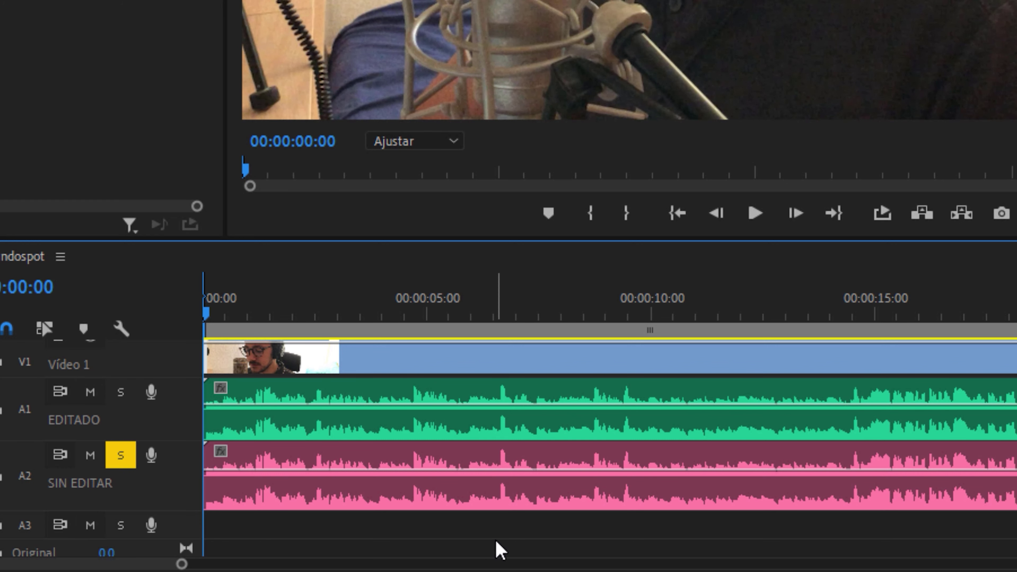
key("space")
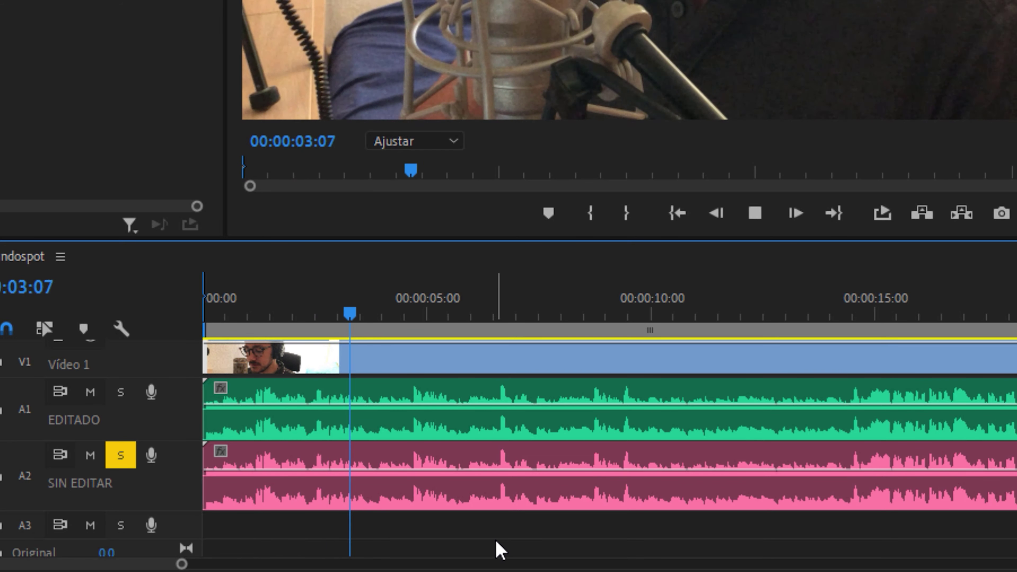
key("space")
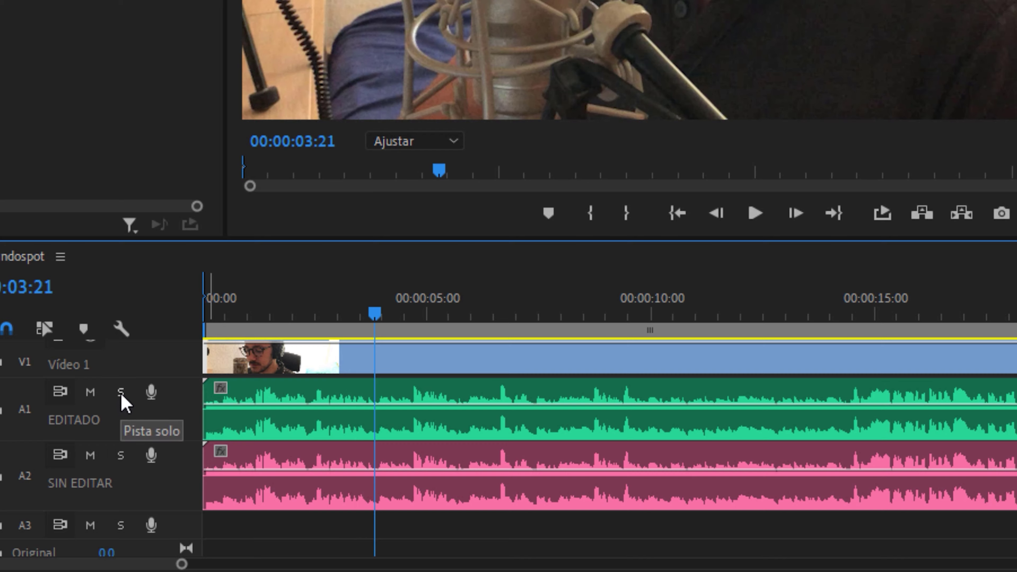
Solo the edited EDITADO track to compare, then unsolo it and select the A2 clip
left_click(120, 392)
key("Home")
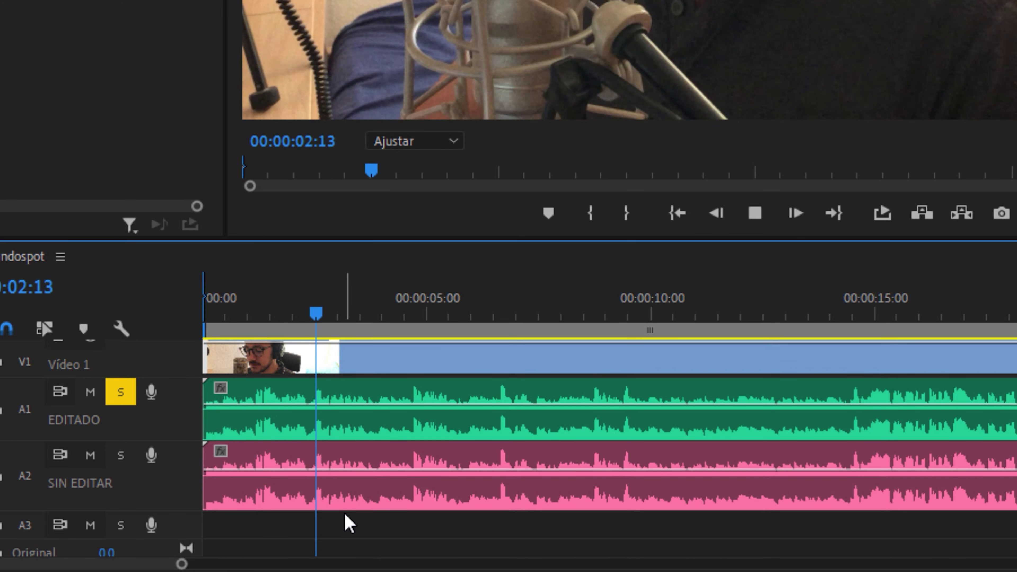
key("space")
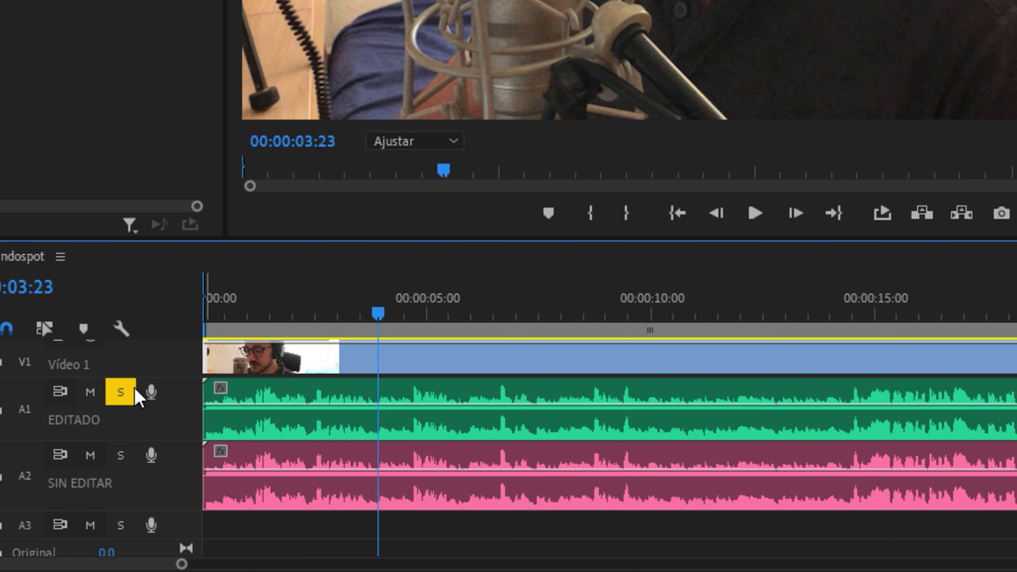
left_click(117, 399)
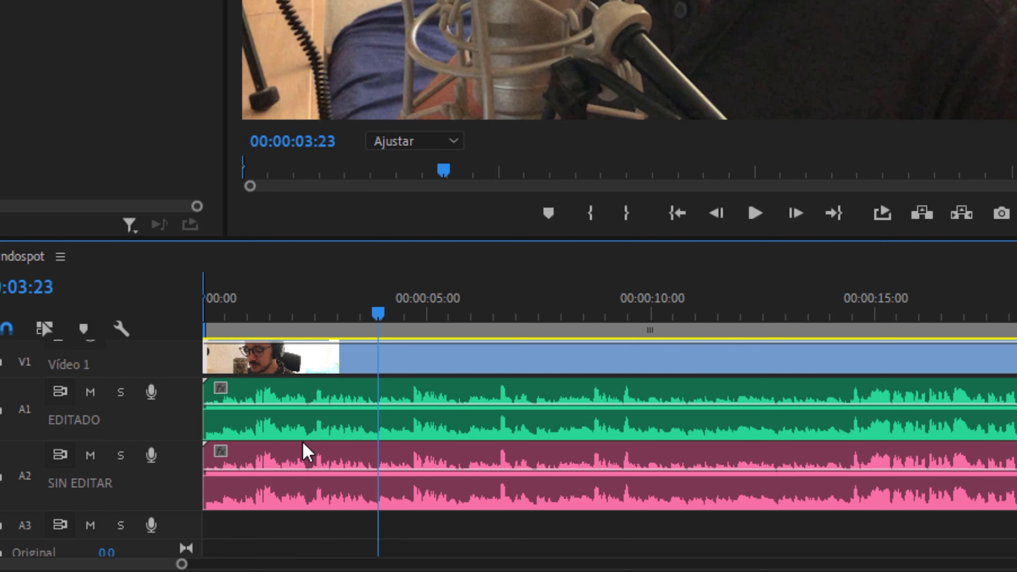
left_click(294, 473)
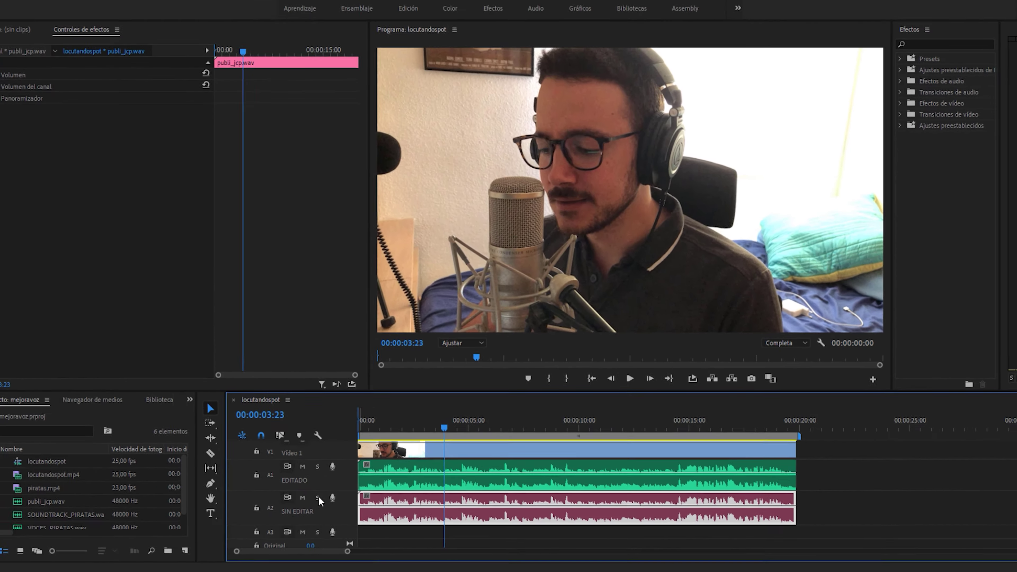
Solo A2 and apply Procesamiento dinámico, found by searching 'proces', to the unedited clip
left_click(251, 484)
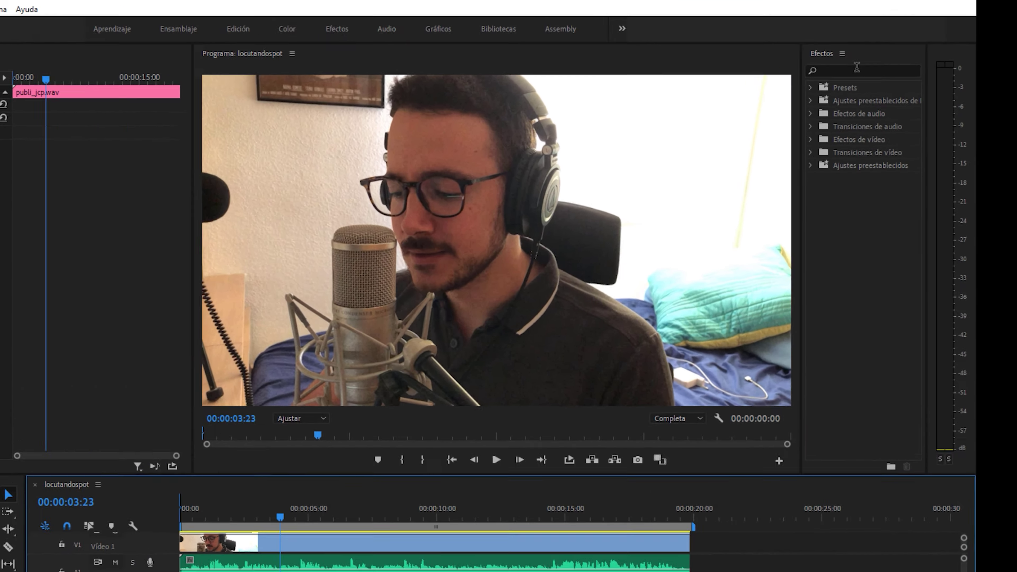
left_click(920, 67)
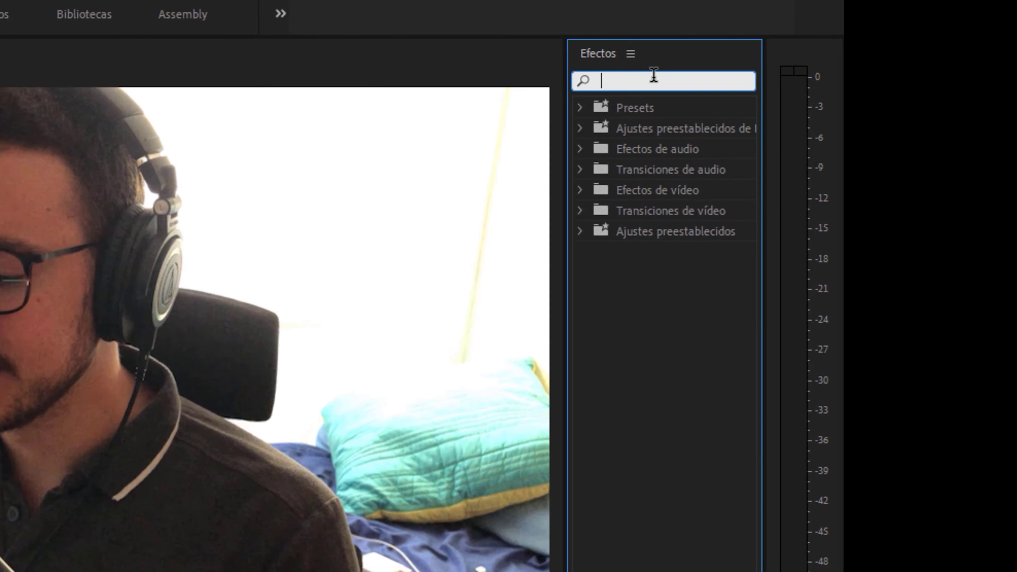
type("pro")
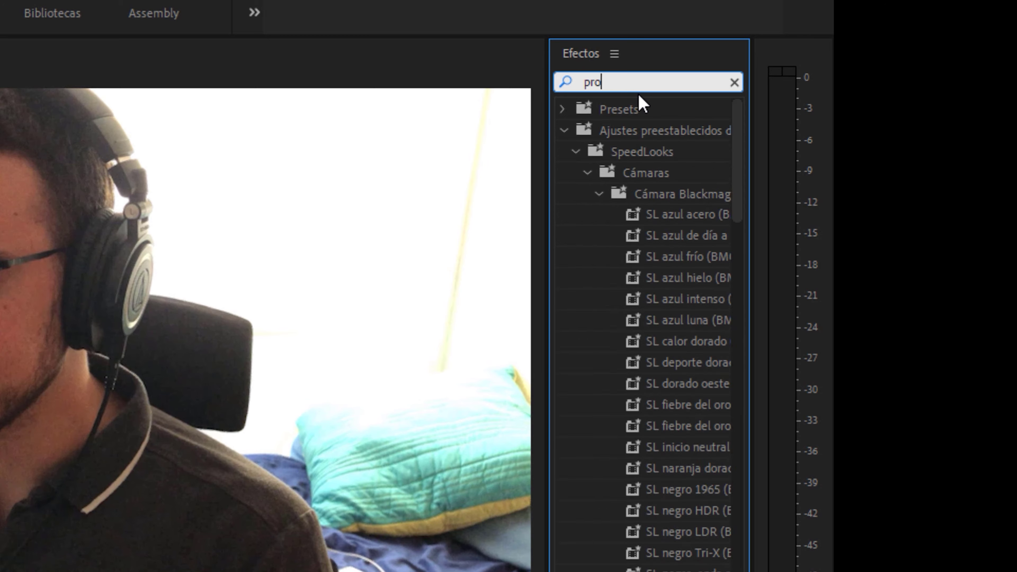
type("ces")
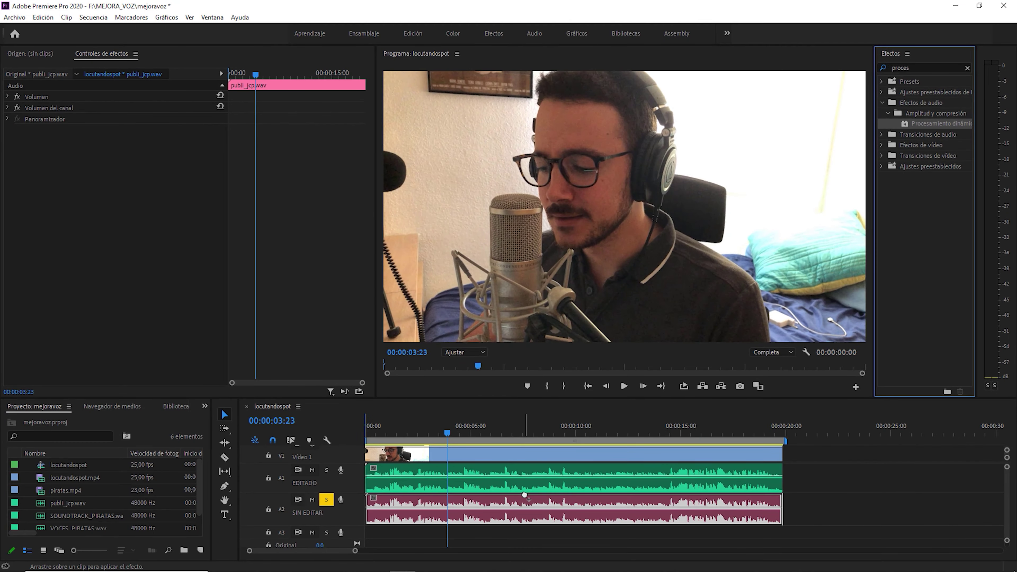
left_click_drag(681, 194, 527, 504)
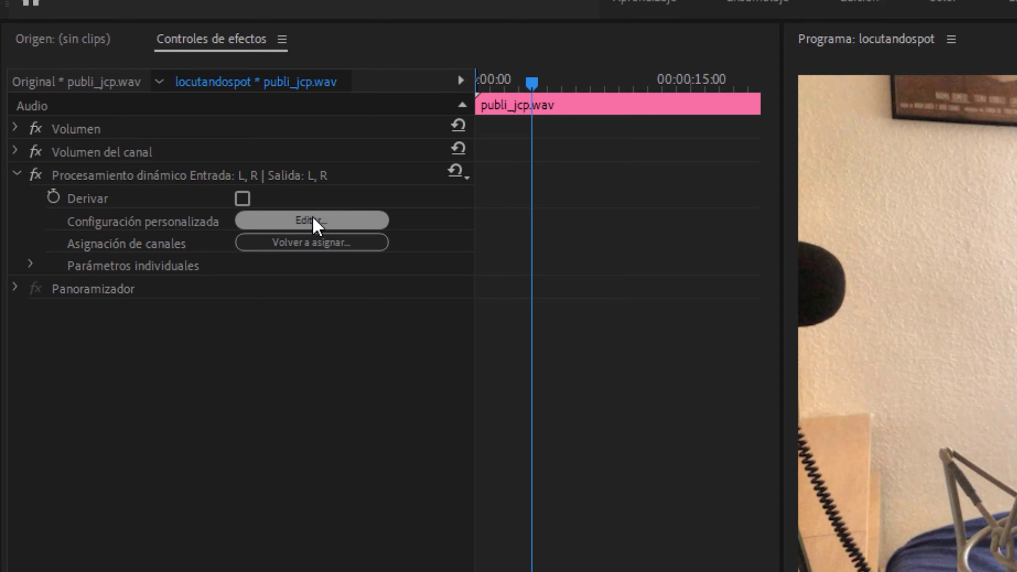
Apply the Límite suave -12 dB dynamics preset and play, bypassing the effect to compare
left_click(150, 141)
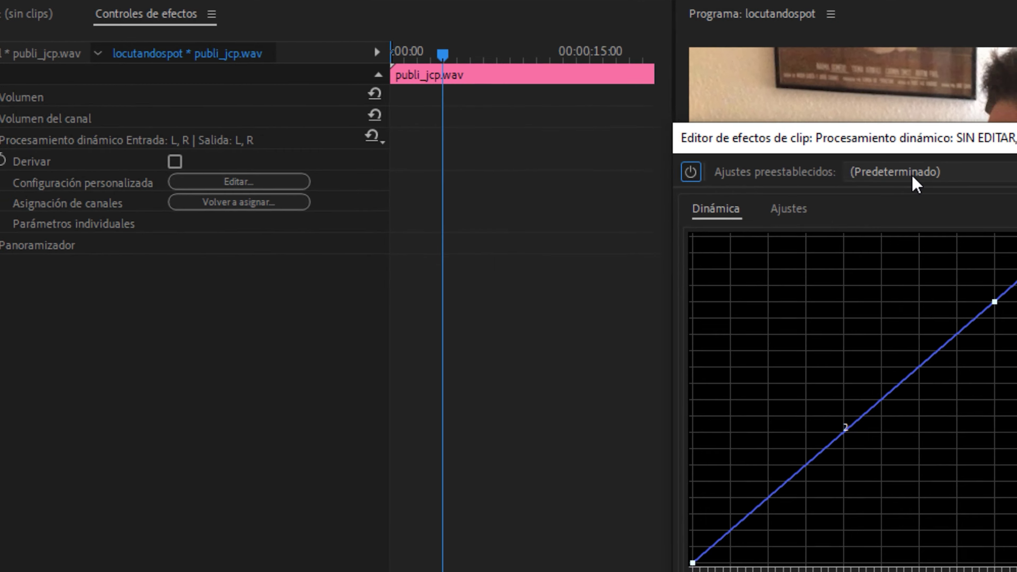
left_click(997, 209)
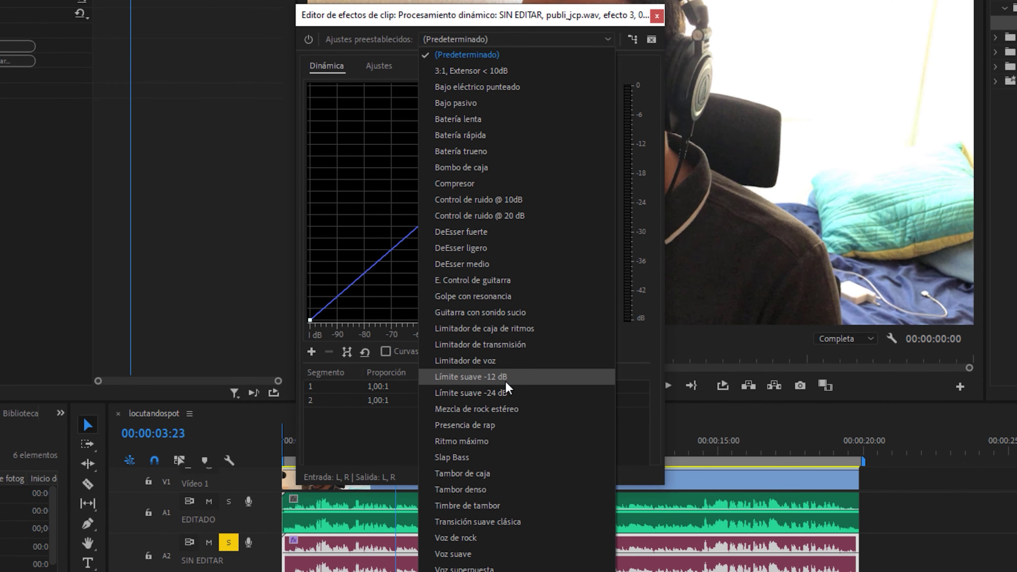
left_click(498, 385)
left_click_drag(480, 15, 653, 1)
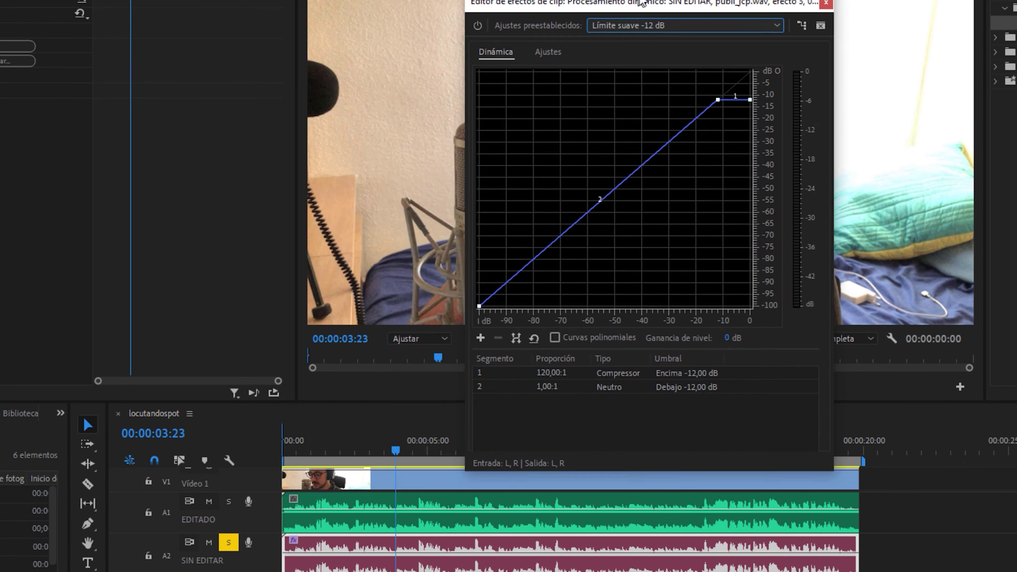
left_click_drag(396, 449, 272, 443)
key("space")
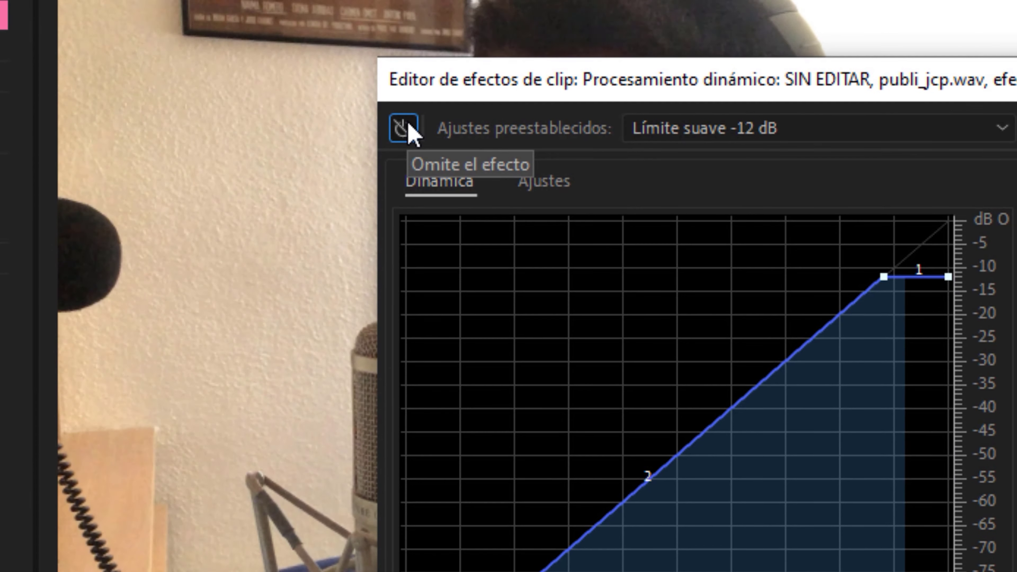
left_click(474, 34)
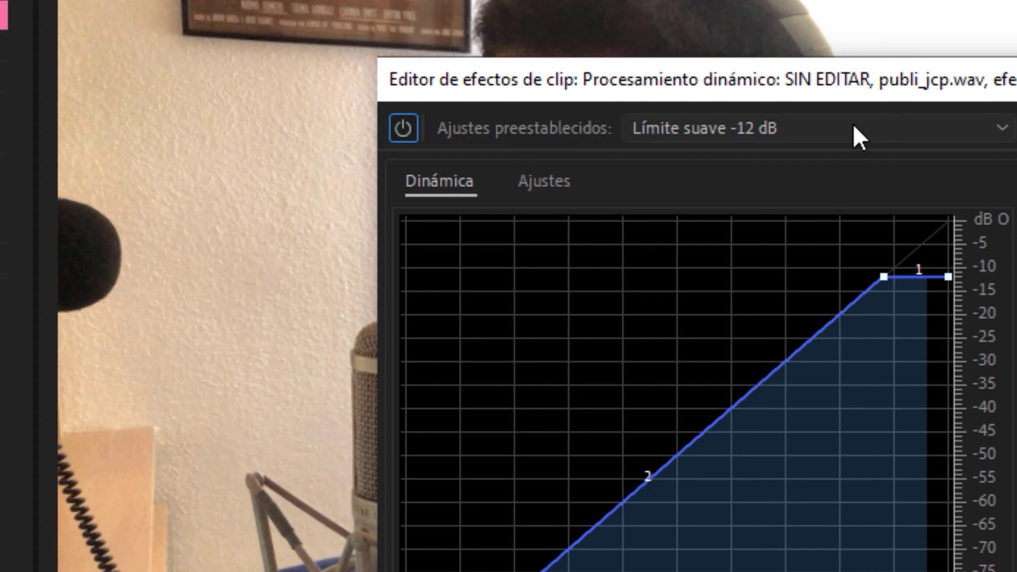
Try the Batería trueno, Bajo eléctrico punteado and Limitador de voz presets, settling on Tambor denso
left_click(856, 134)
left_click(767, 354)
left_click(788, 134)
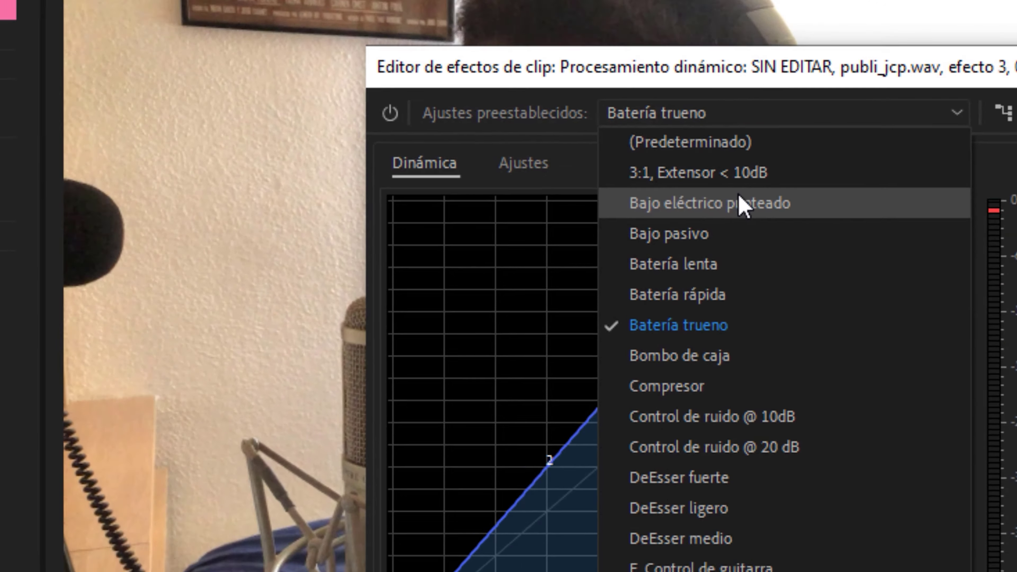
left_click(775, 223)
left_click(717, 128)
left_click(575, 493)
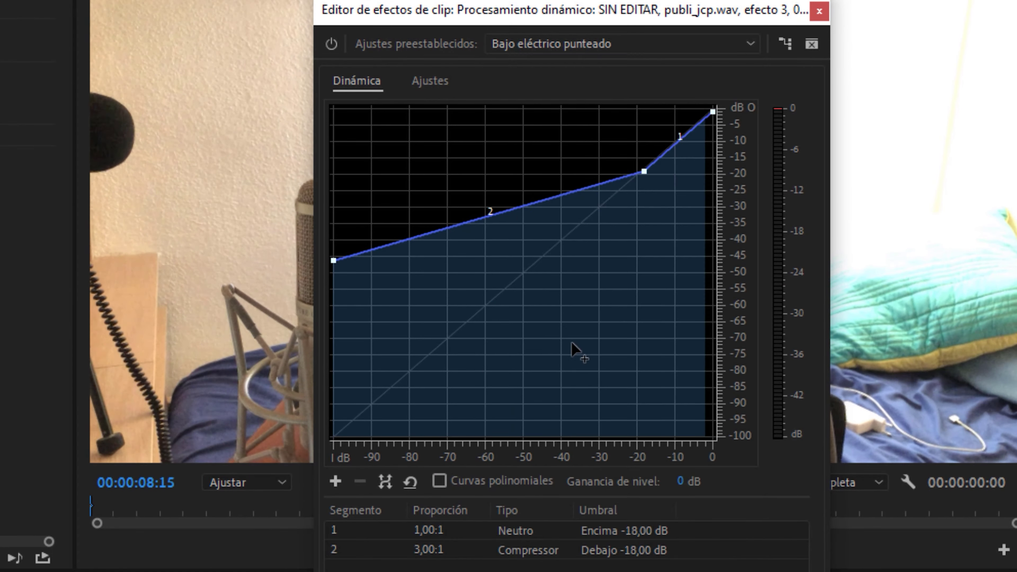
left_click(586, 43)
scroll(621, 361, "down", 3)
left_click(541, 340)
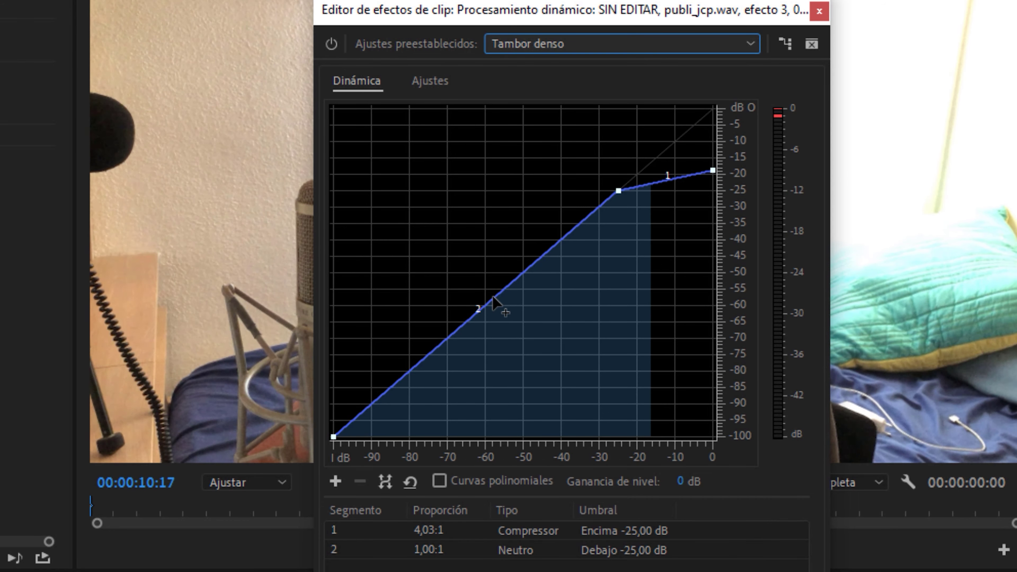
Add a third curve point, reshape the curve near -62 dB, then stop playback and close the editor
mouse_move(495, 307)
left_mouse_down()
mouse_move(397, 268)
mouse_move(470, 285)
left_mouse_up()
left_click_drag(537, 193, 505, 264)
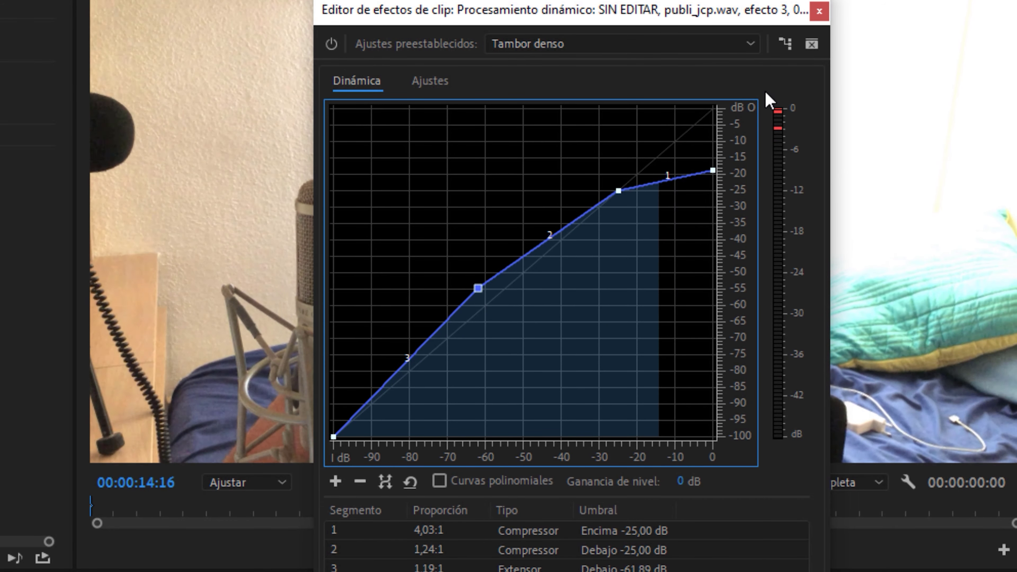
left_click(332, 44)
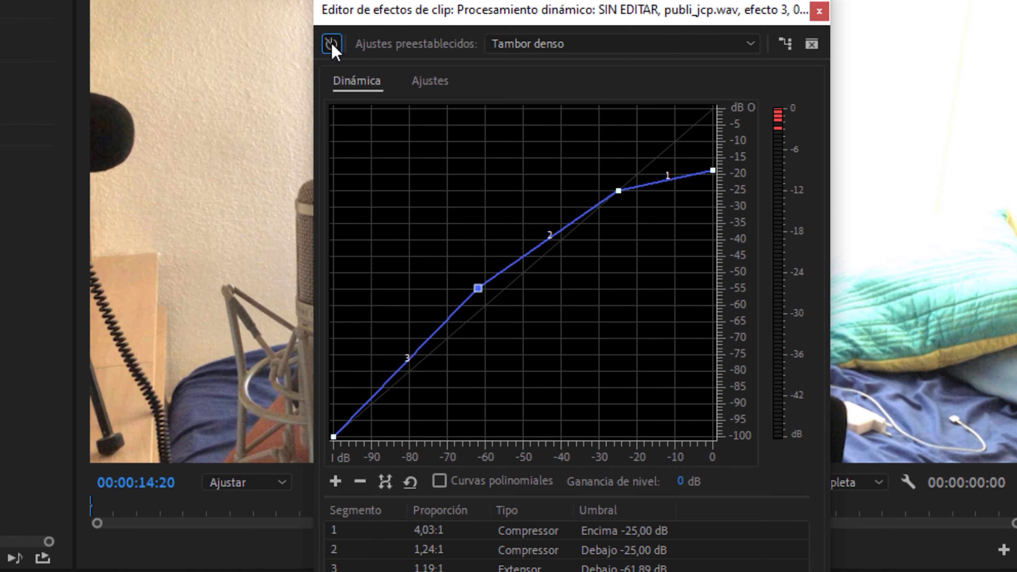
left_click(820, 12)
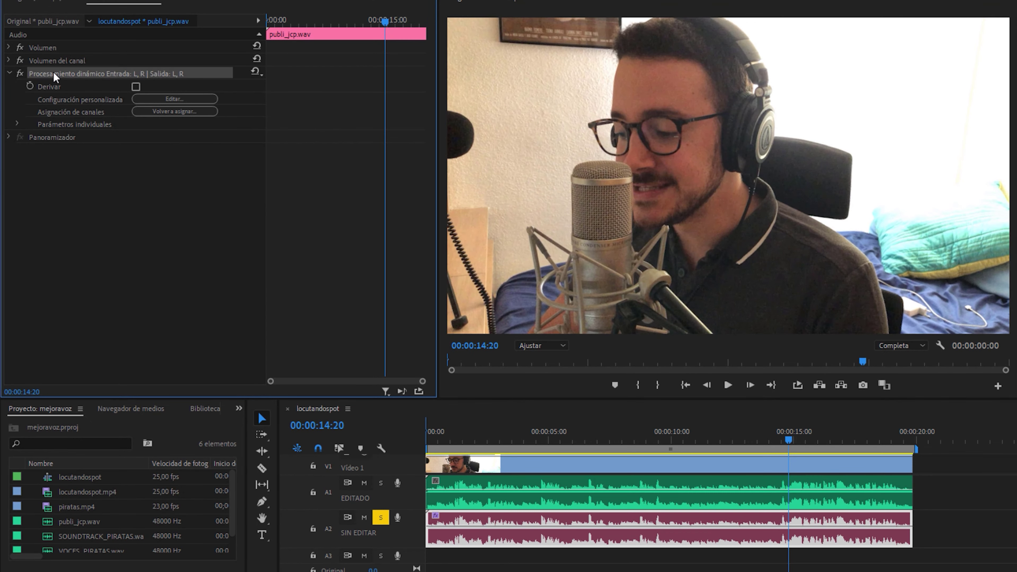
Delete the dynamics effect, cut A2 at 07:23 with Ctrl+K, undo the cuts, and reselect the whole clip
key("Delete")
left_click_drag(543, 432, 538, 434)
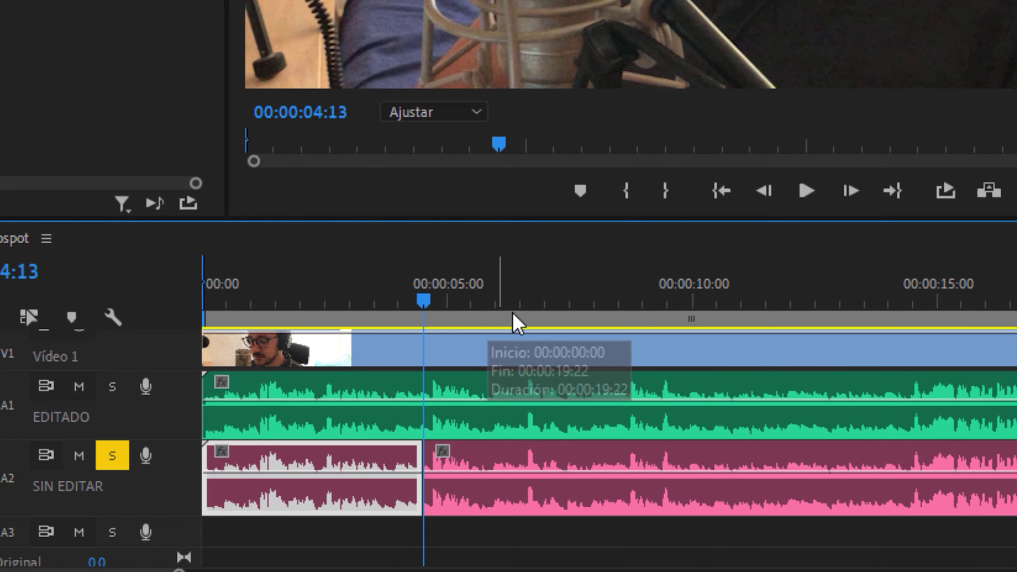
left_click(597, 294)
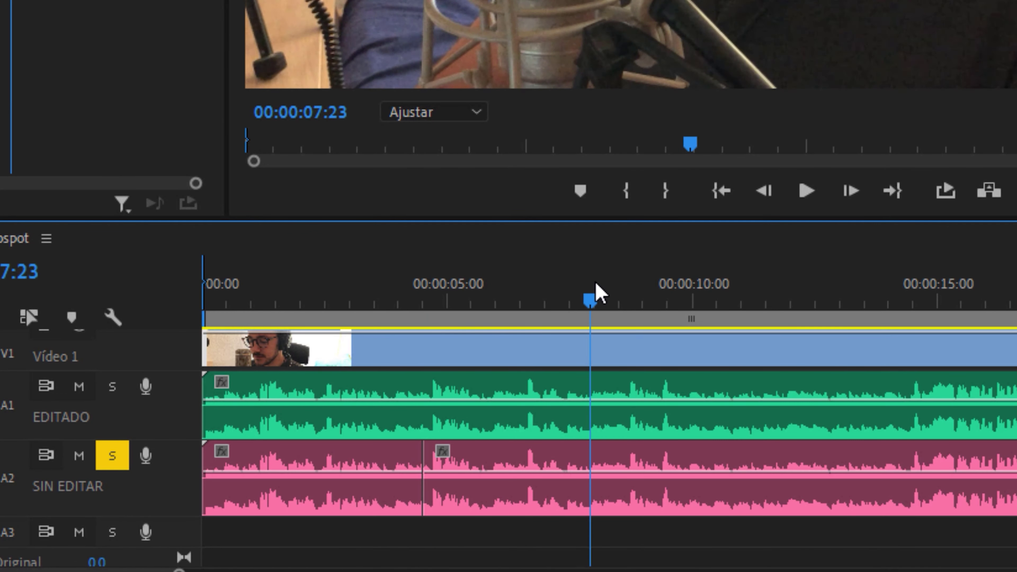
left_click(605, 505)
key("ctrl+k")
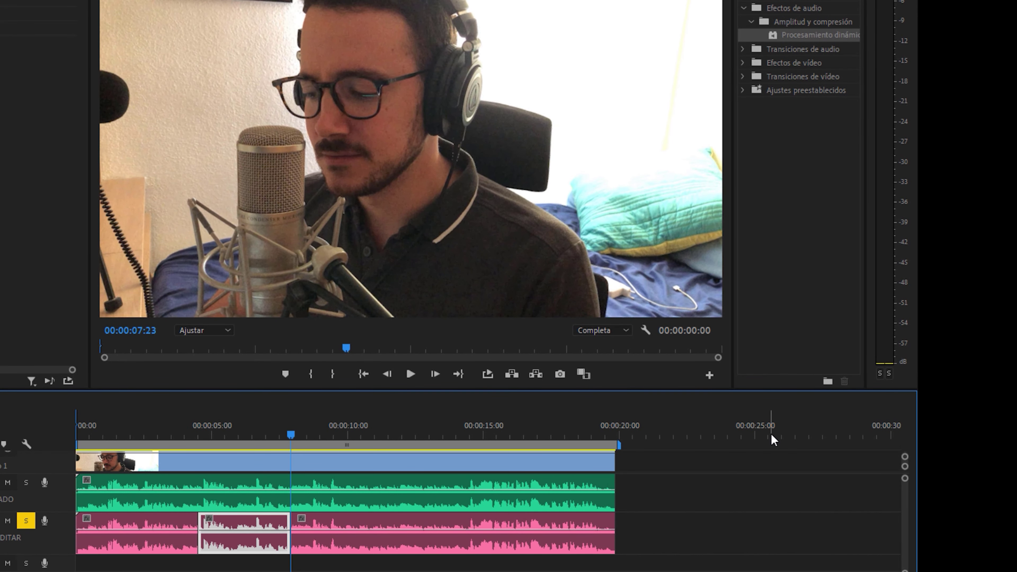
key("ctrl+z")
key("ctrl+z")
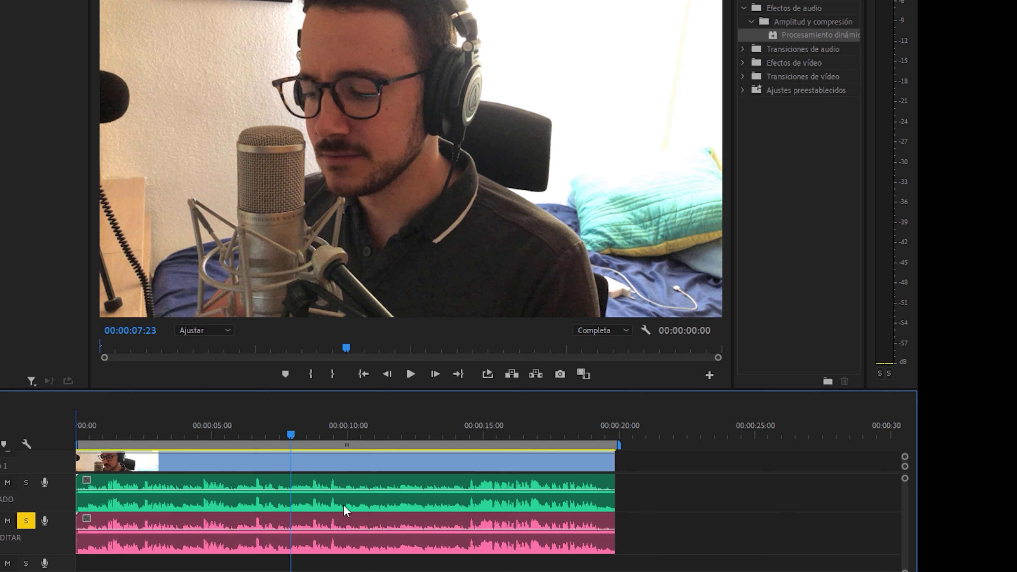
left_click(203, 548)
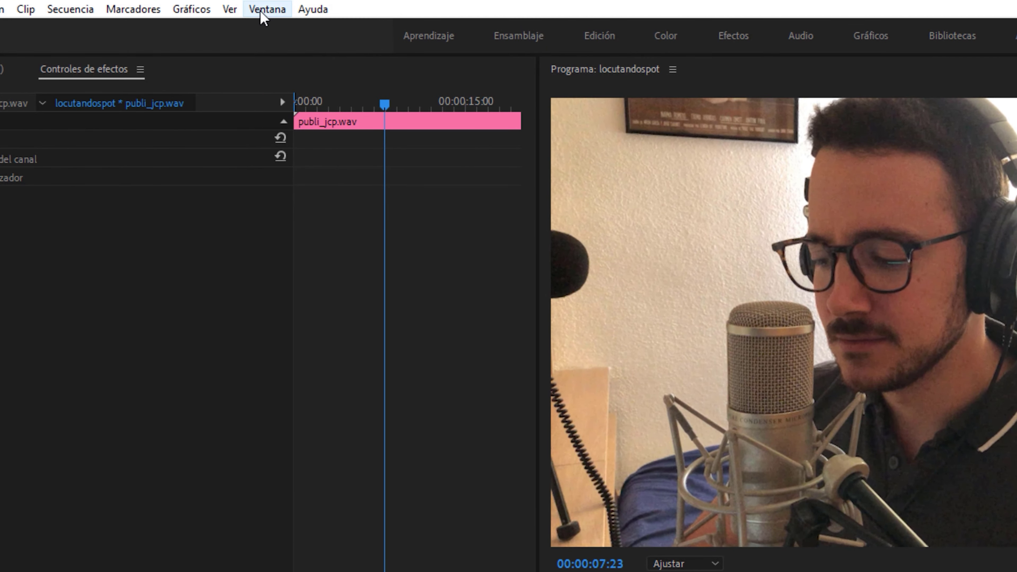
Show the Audio Track Mixer, inspect EDITADO's compressor slot, and return the playhead to 00:00:00:00
left_click(261, 11)
left_click(373, 517)
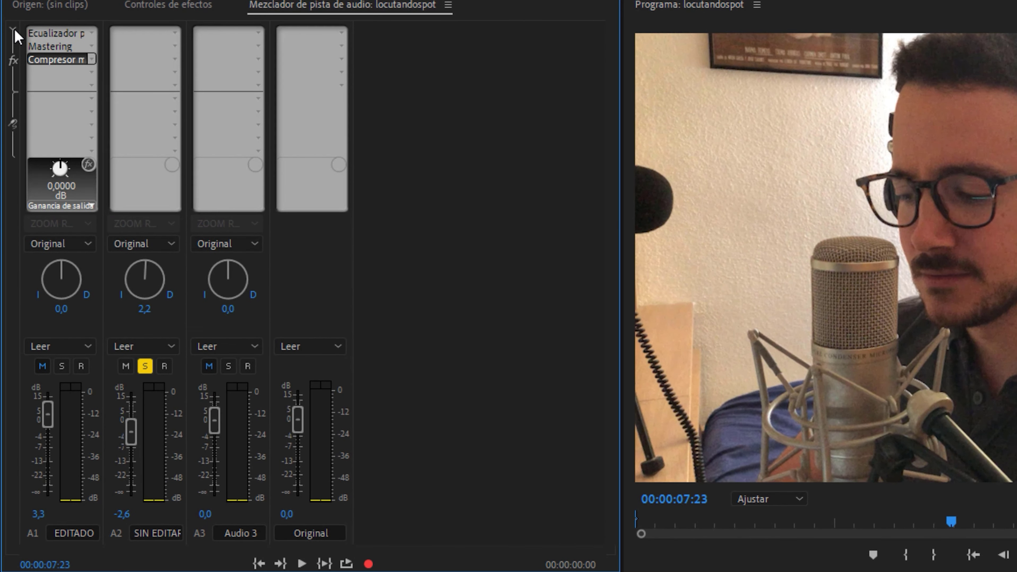
left_click(13, 30)
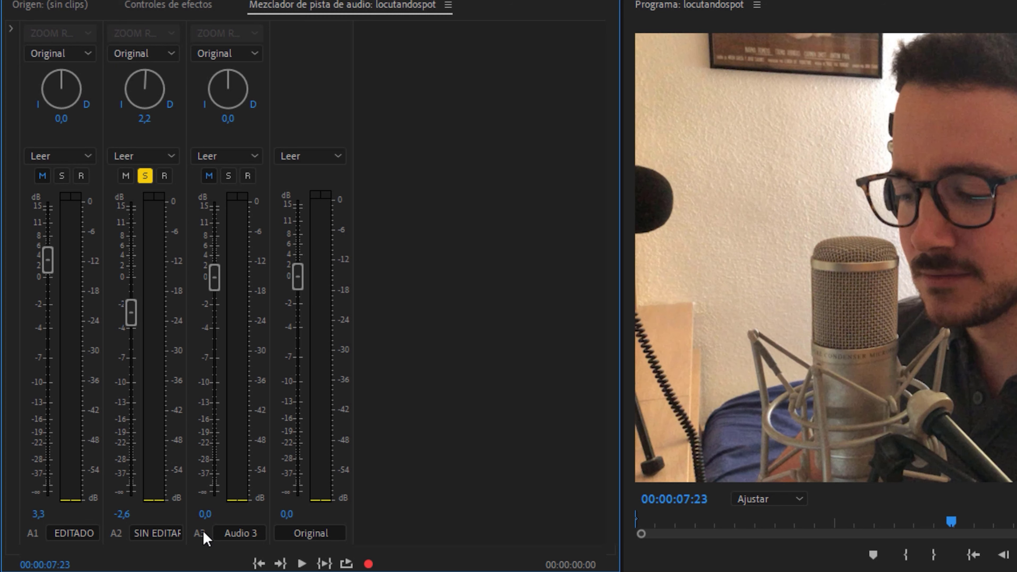
left_click(12, 29)
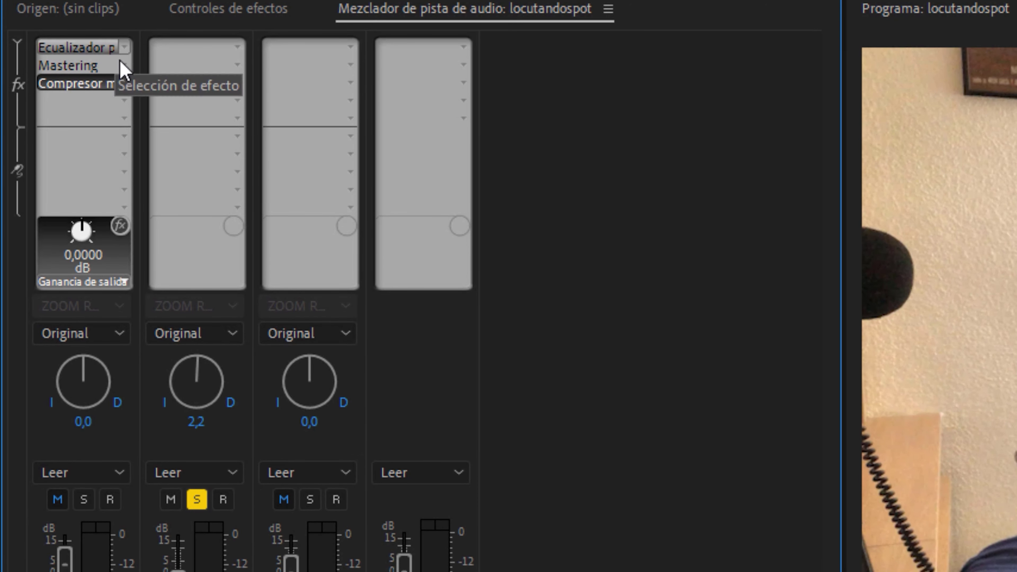
left_click(118, 83)
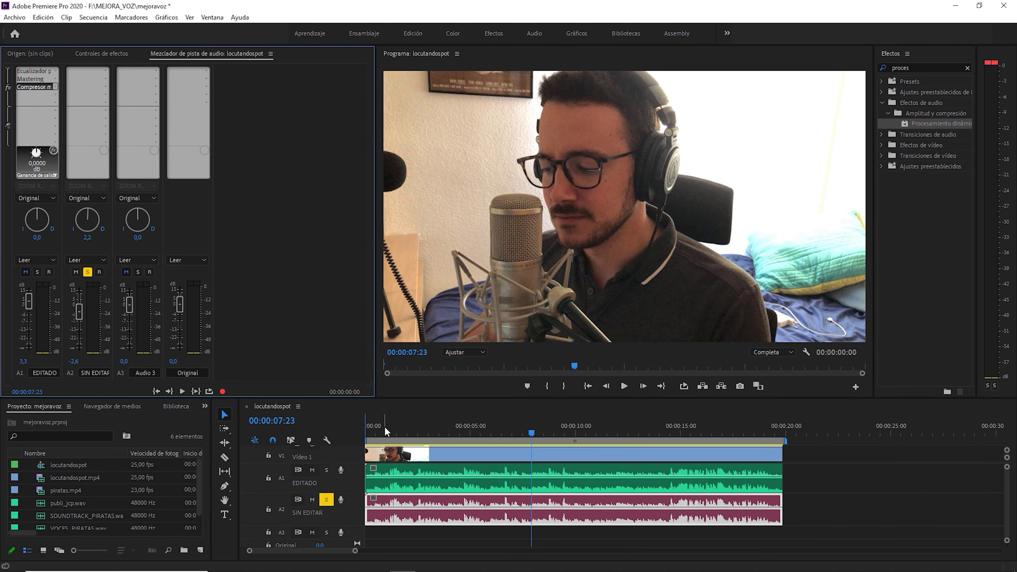
left_click_drag(382, 426, 366, 427)
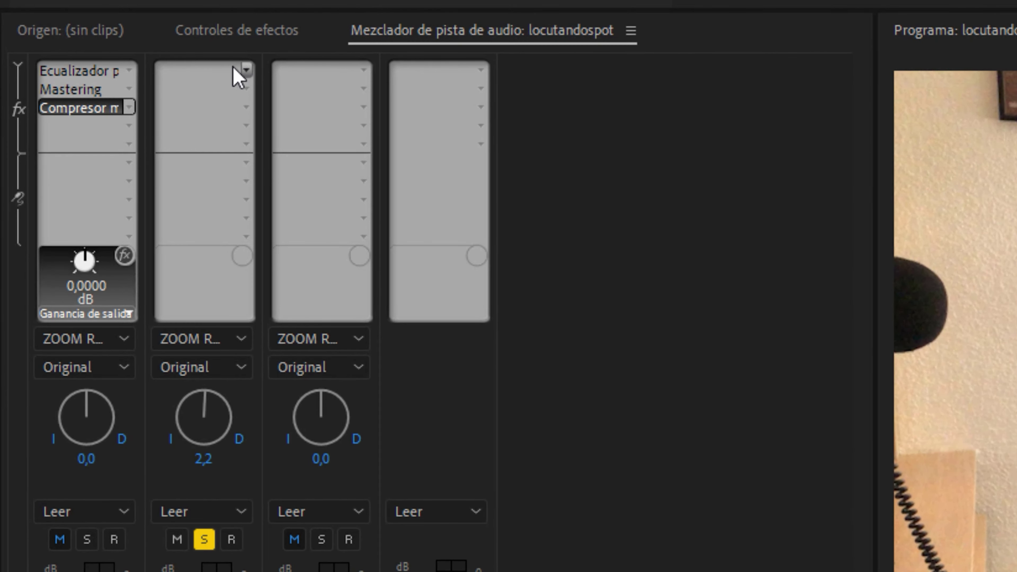
Insert Ecualizador paramétrico in A2's first mixer slot with the Amplificador vocal preset
left_click(246, 74)
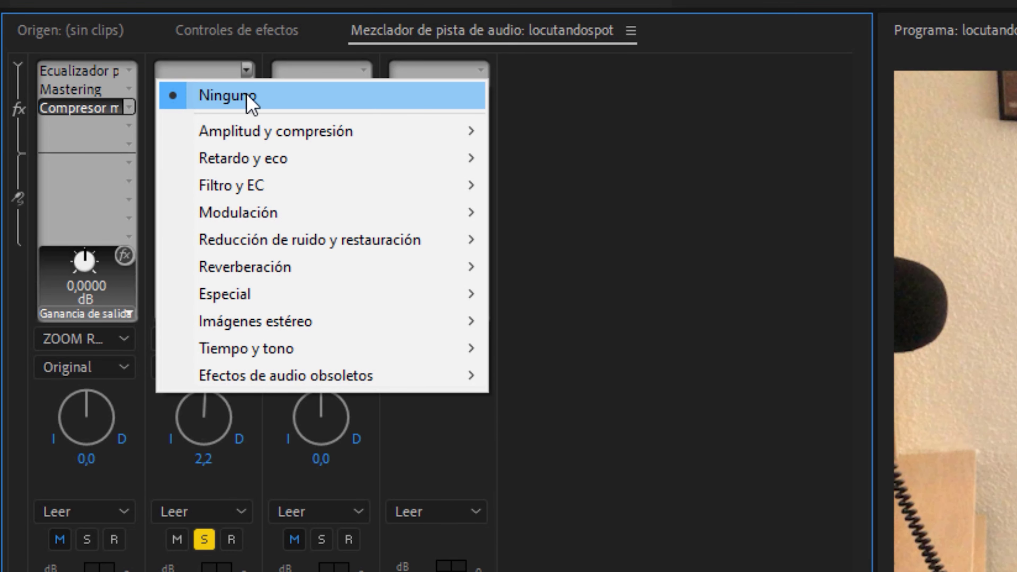
mouse_move(249, 199)
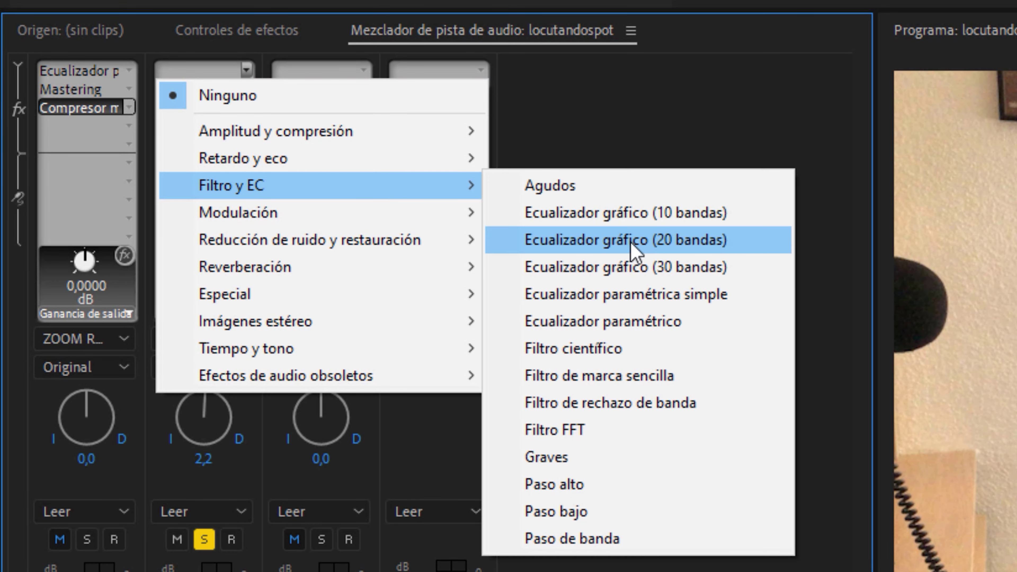
left_click(629, 322)
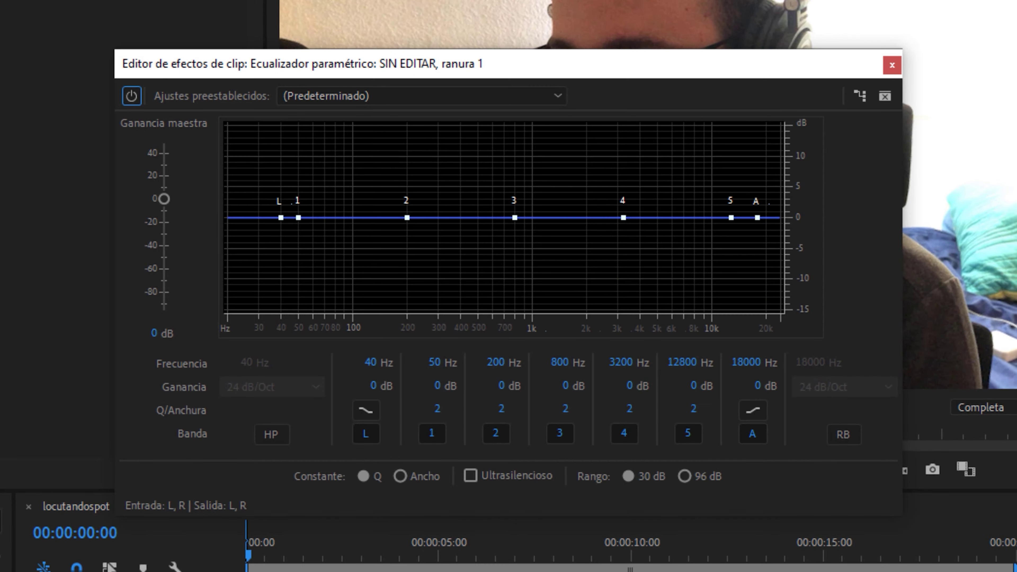
left_click(436, 96)
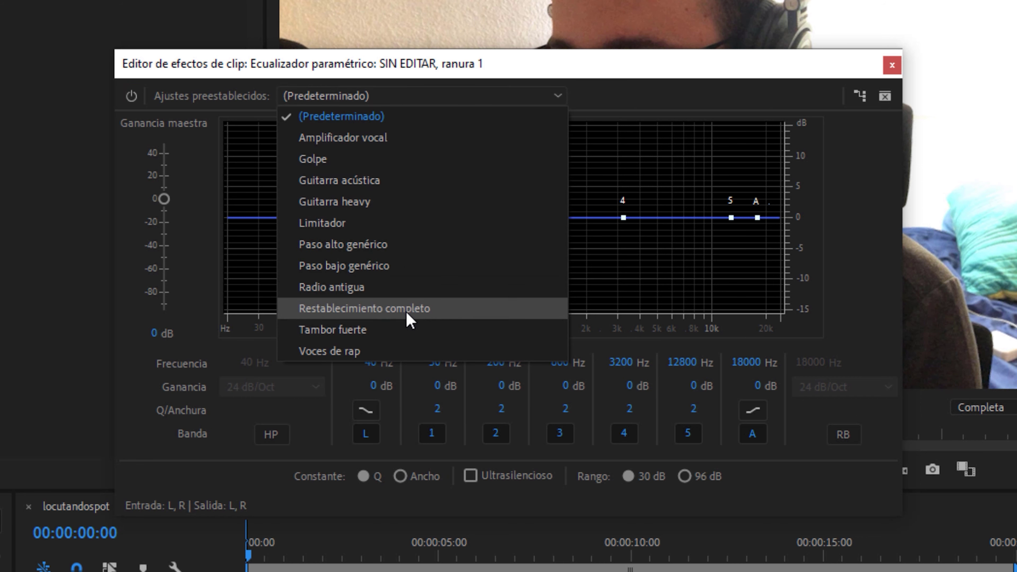
left_click(385, 146)
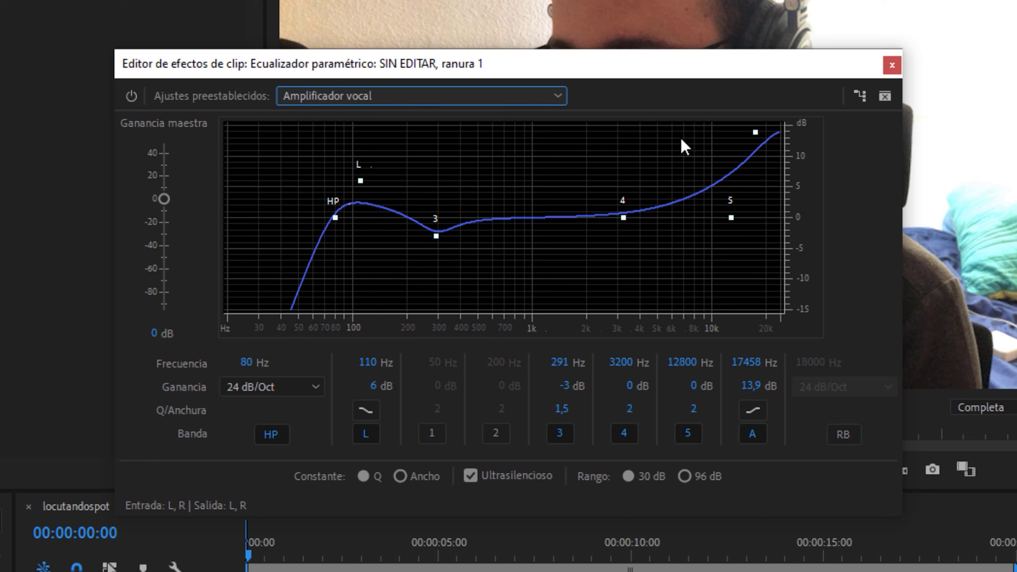
While playing, tune the EQ bands: high-pass ending at 20 Hz, band 3 near 484 Hz, band 4 near 2 kHz
left_click_drag(335, 218, 289, 265)
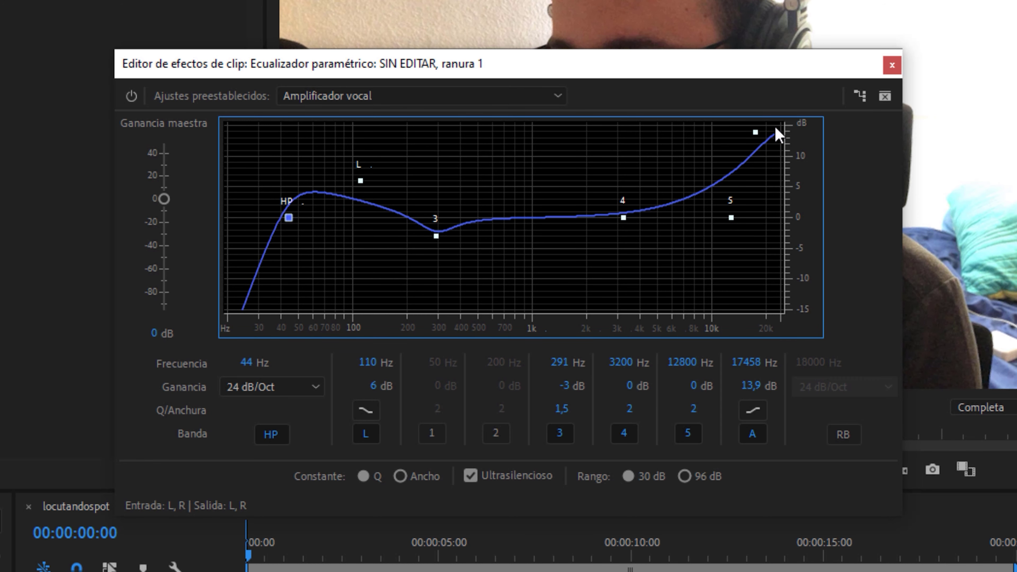
mouse_move(755, 132)
left_mouse_down()
mouse_move(770, 136)
mouse_move(737, 152)
left_mouse_up()
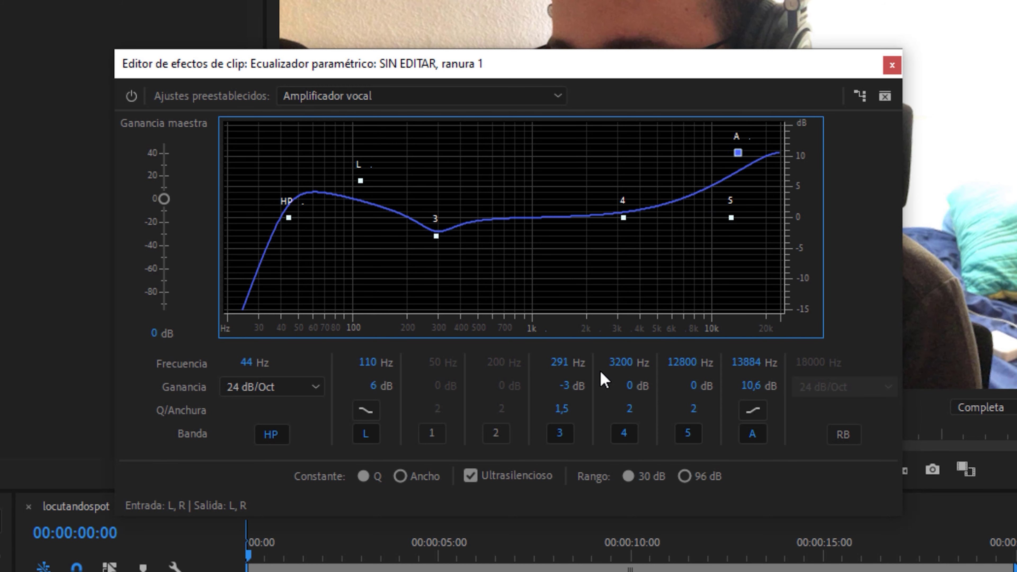
left_click_drag(560, 363, 593, 367)
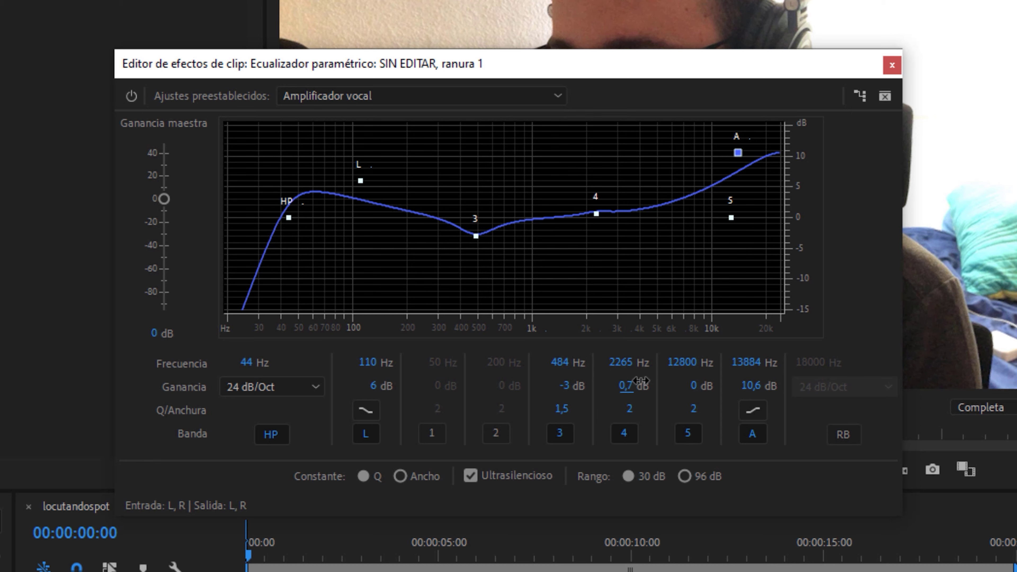
mouse_move(641, 379)
left_mouse_down()
mouse_move(503, 395)
mouse_move(634, 396)
left_mouse_up()
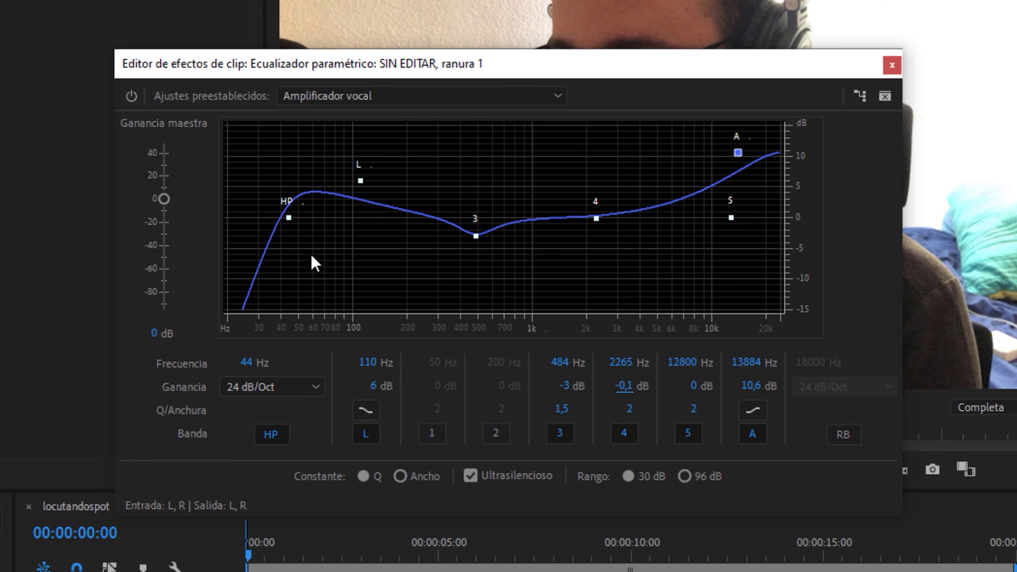
key("space")
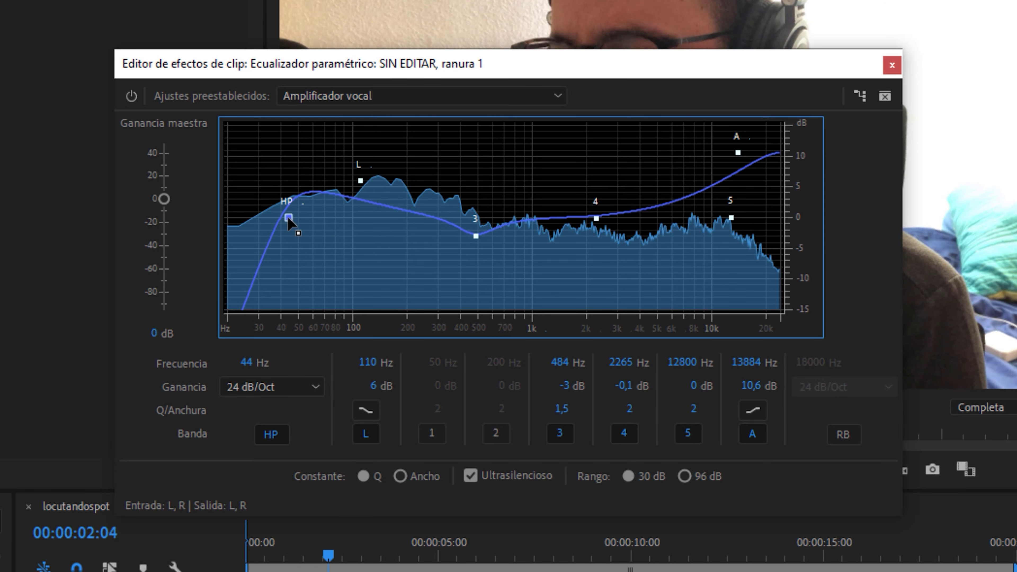
left_click_drag(288, 217, 472, 268)
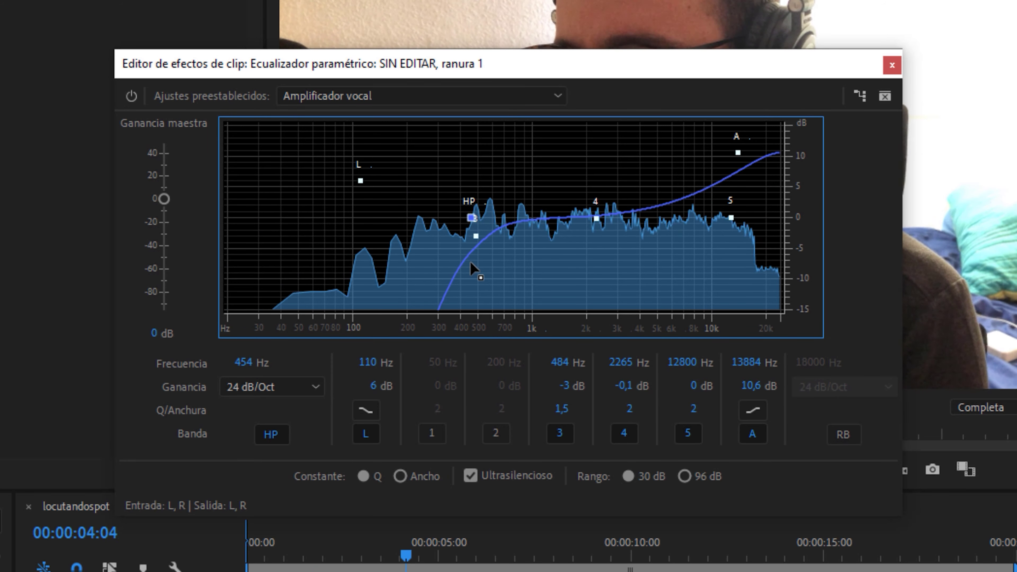
left_click_drag(472, 267, 20, 246)
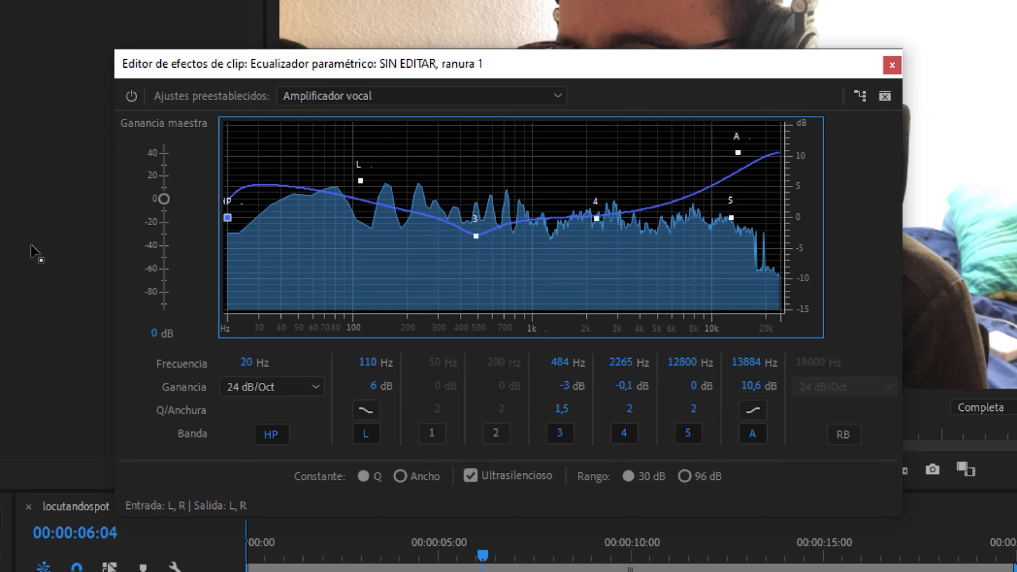
left_click_drag(476, 236, 469, 221)
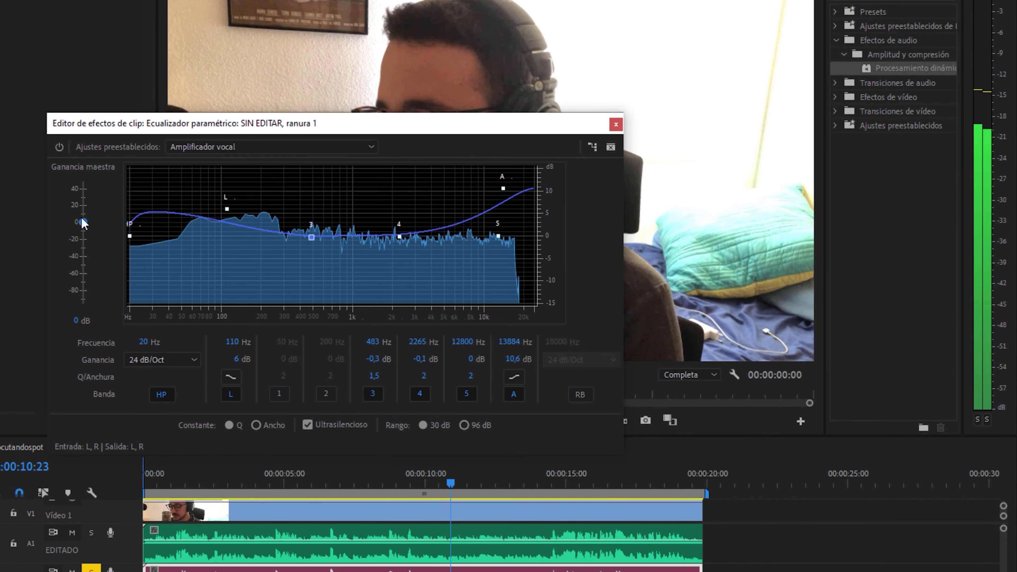
Fine-tune the master gain, reduce band 3 near 430 Hz, and lower the high shelf to about 8.5 dB
left_click_drag(81, 219, 84, 214)
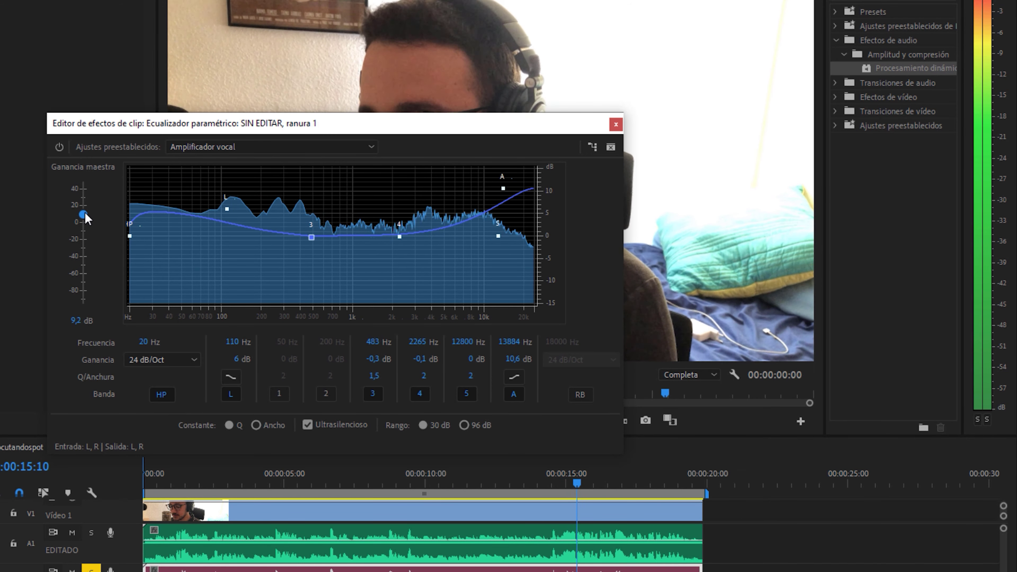
left_click_drag(85, 216, 82, 217)
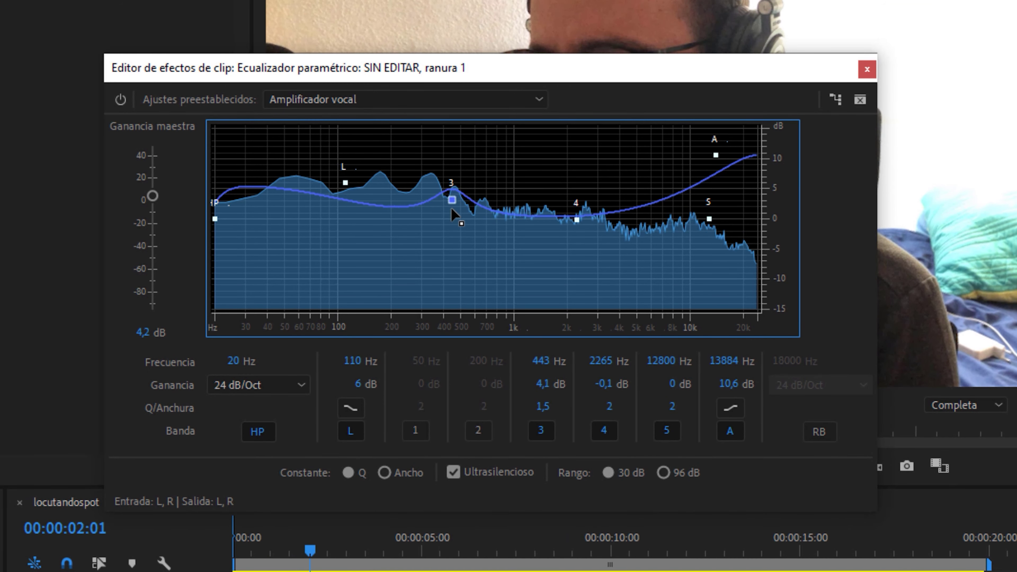
mouse_move(451, 209)
left_mouse_down()
mouse_move(447, 256)
mouse_move(449, 200)
left_mouse_up()
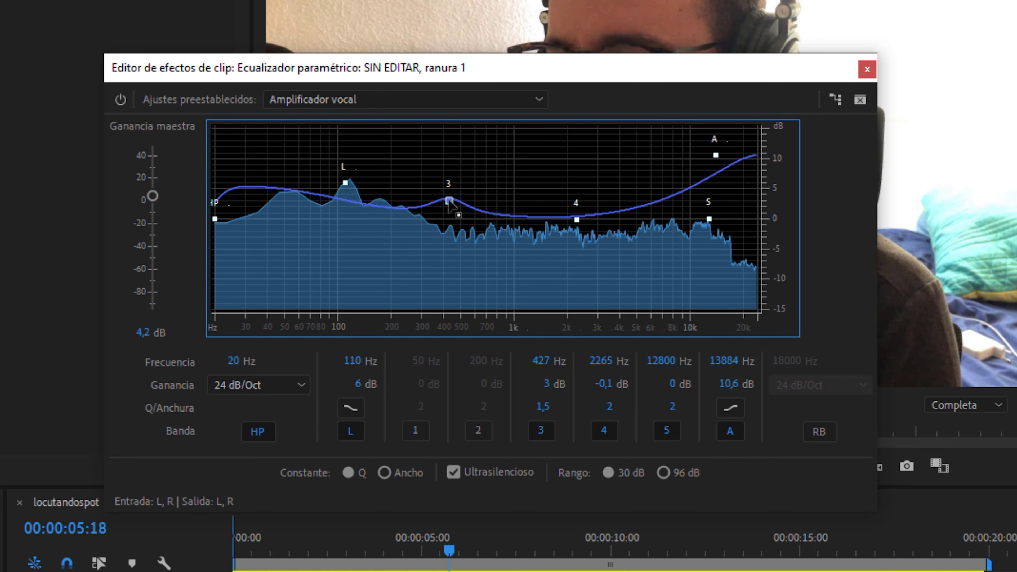
mouse_move(716, 155)
left_mouse_down()
mouse_move(724, 278)
mouse_move(733, 142)
mouse_move(734, 167)
left_mouse_up()
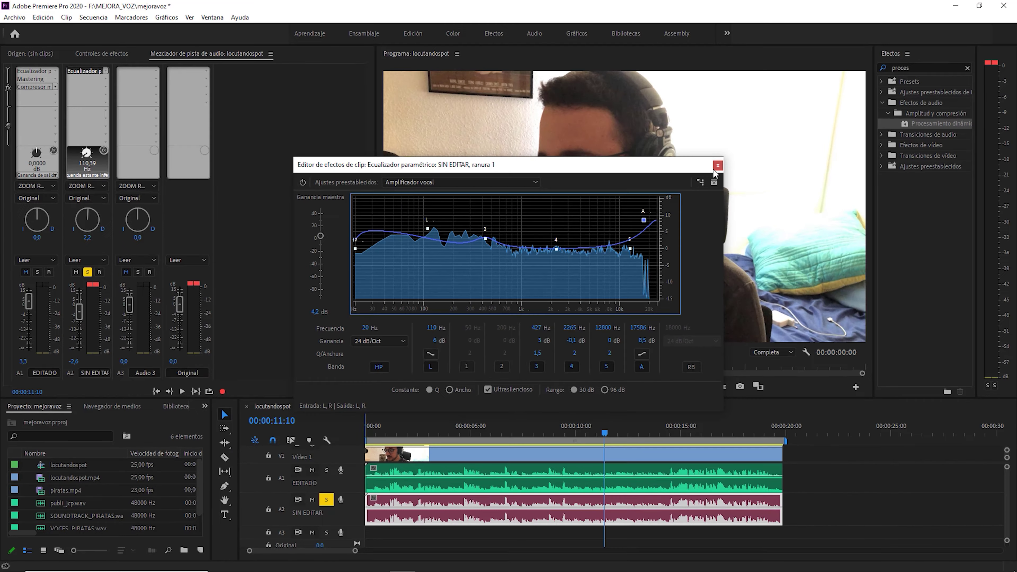
Close the EQ editor and insert the Mastering effect in A2's second slot
left_click(717, 171)
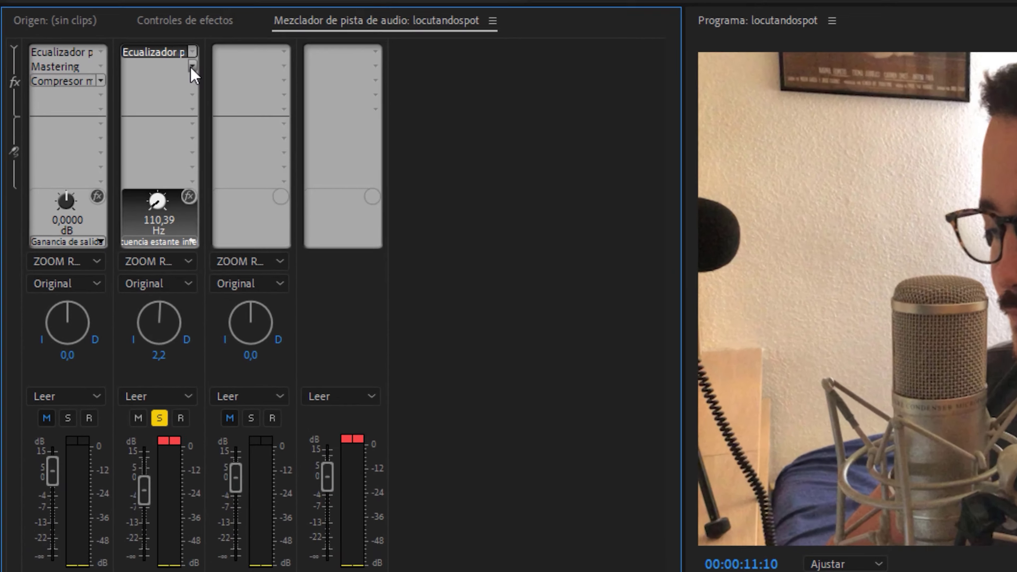
left_click(106, 79)
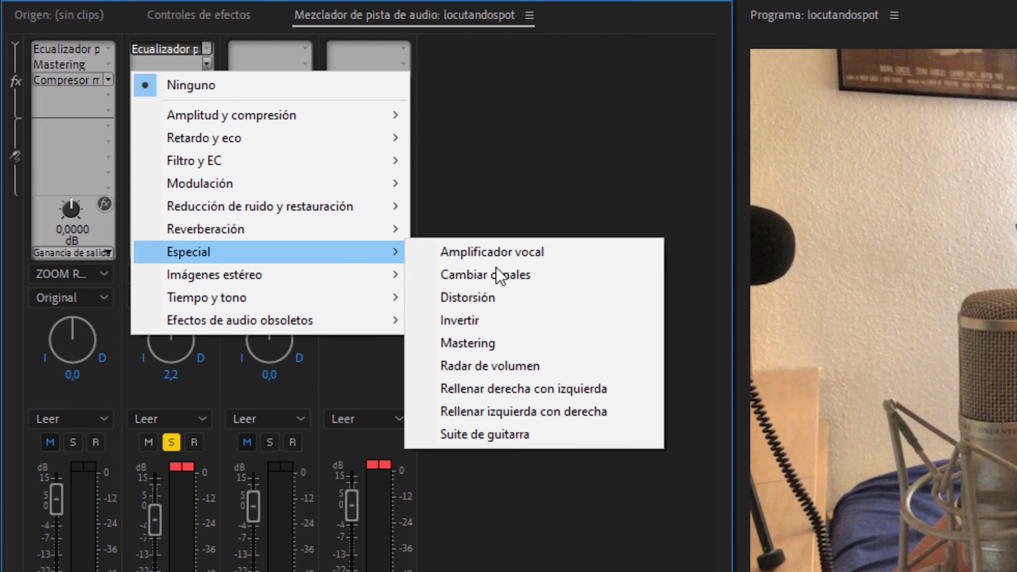
left_click(536, 349)
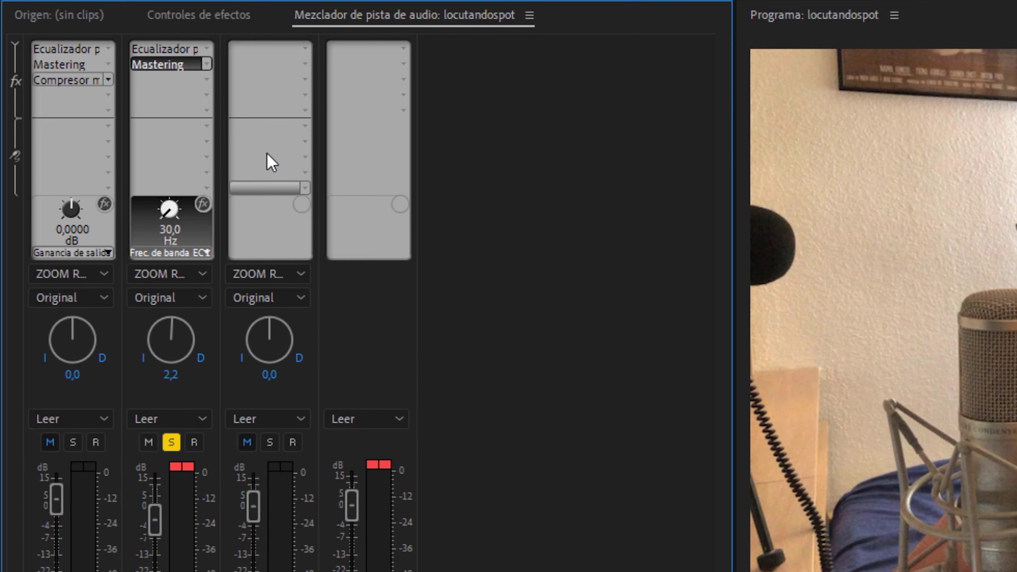
Apply the Claridad sutil Mastering preset, after trying Esparcidor de batería, and set the peak band to 469 Hz, -4.4 dB
double_click(169, 68)
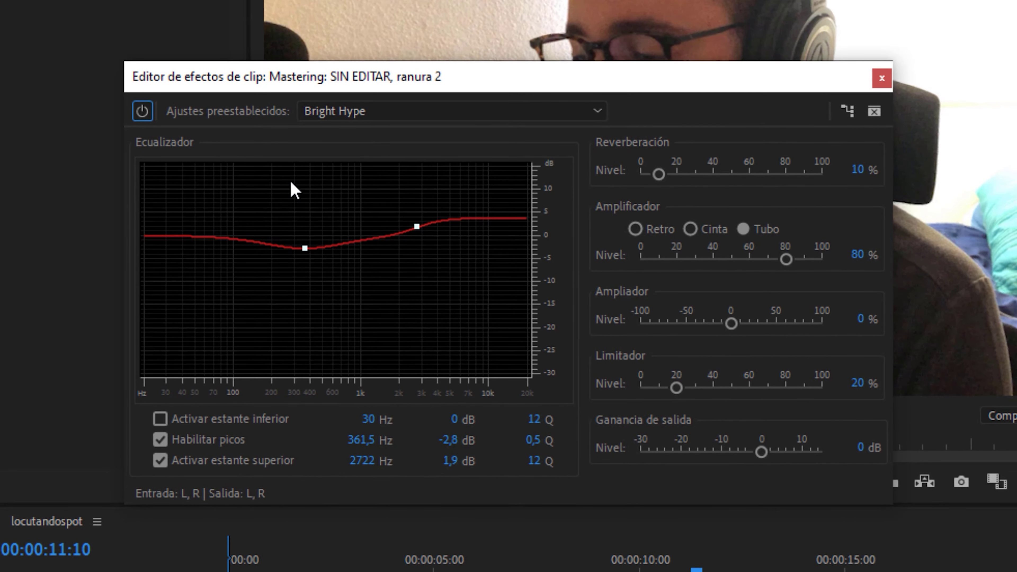
left_click(377, 113)
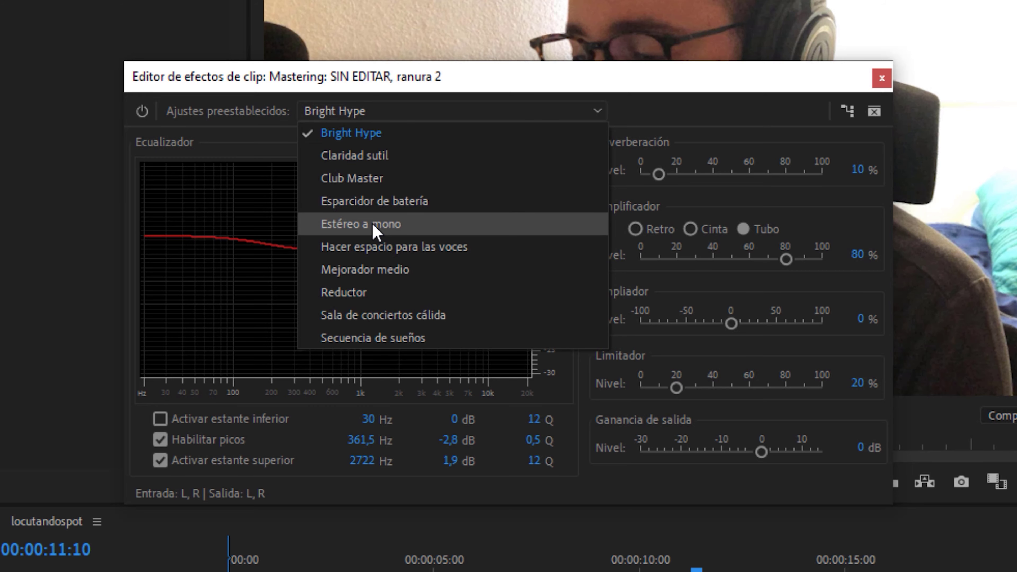
left_click(372, 200)
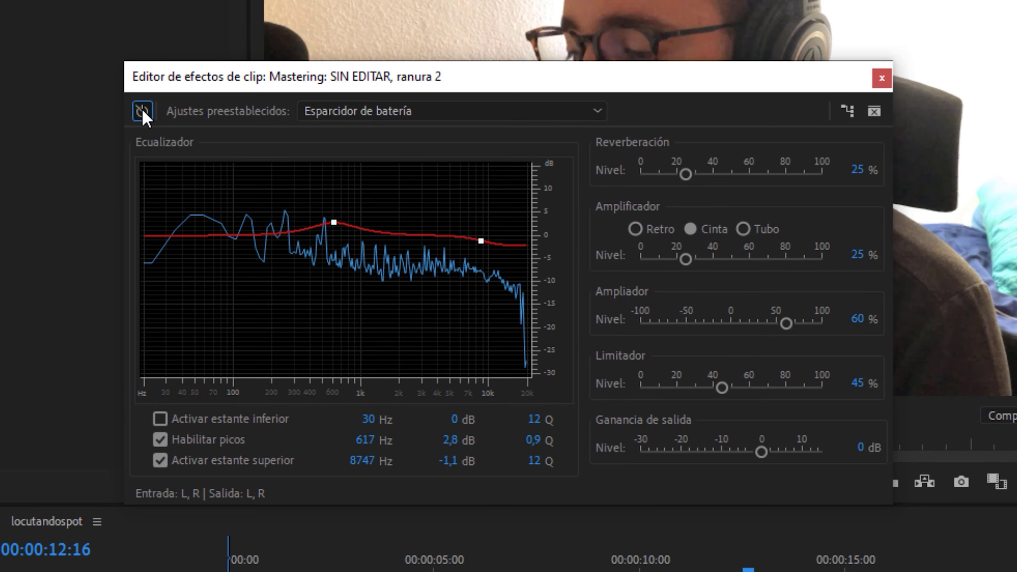
left_click(362, 111)
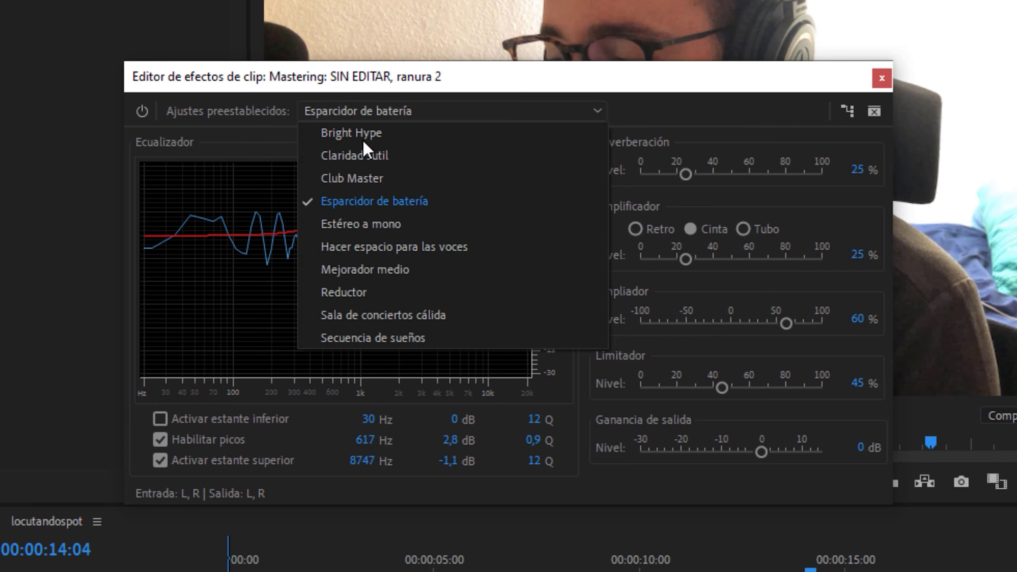
left_click(395, 159)
mouse_move(397, 228)
left_mouse_down()
mouse_move(316, 253)
mouse_move(318, 261)
left_mouse_up()
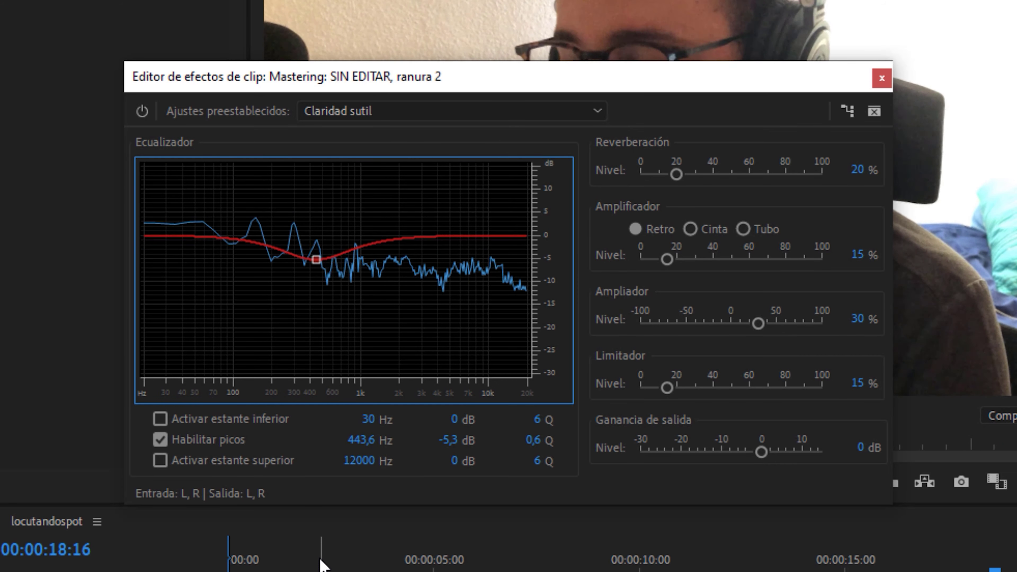
left_click(288, 561)
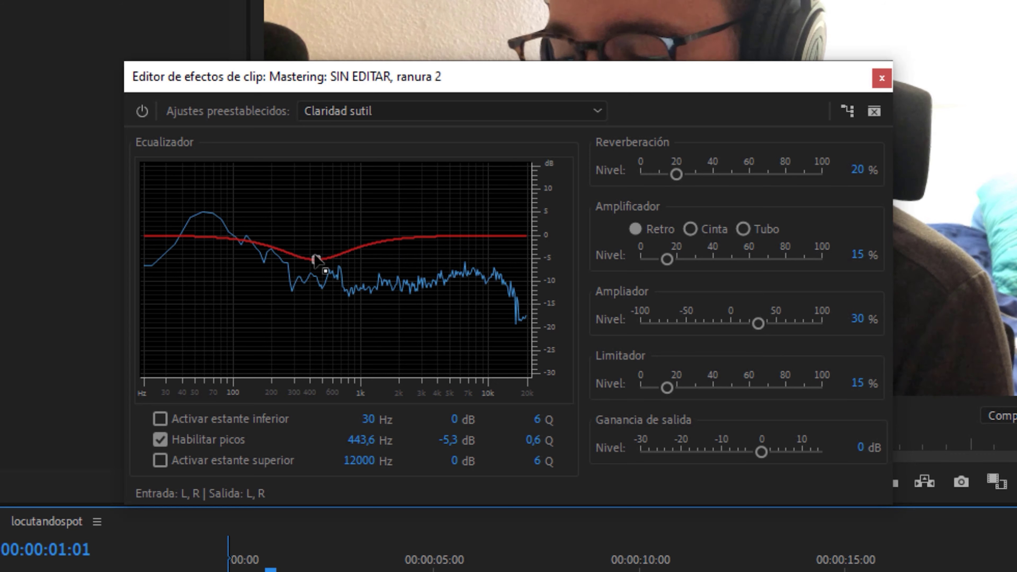
left_click_drag(316, 259, 320, 256)
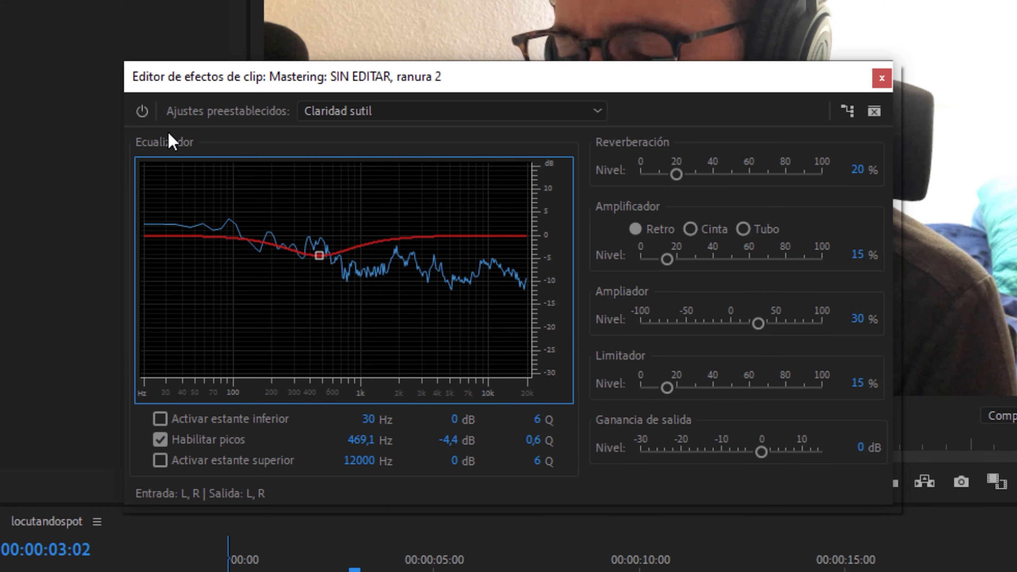
Compare with Mastering bypassed, then enable the low and high shelf bands
left_click(140, 117)
left_click(140, 116)
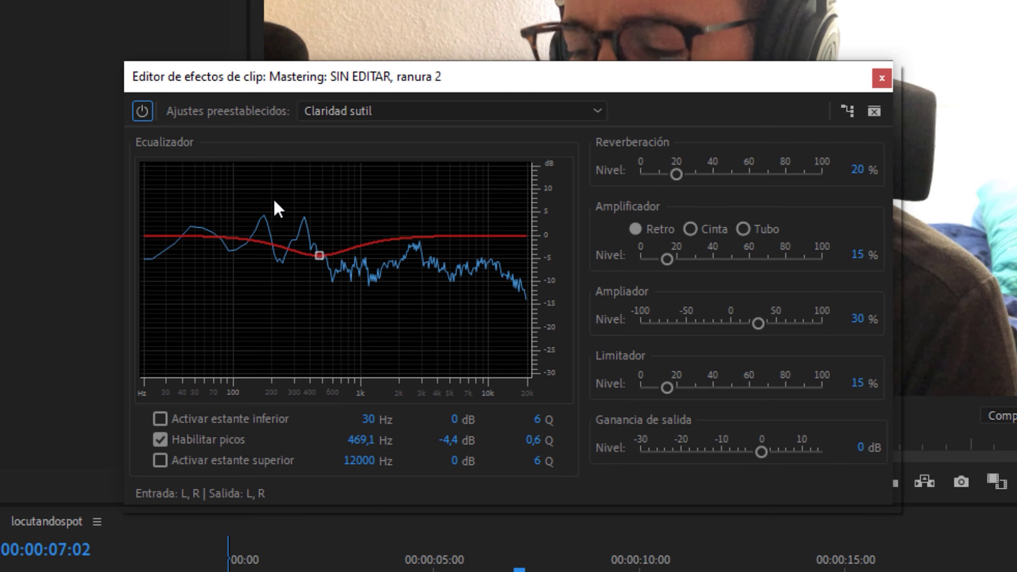
left_click(225, 420)
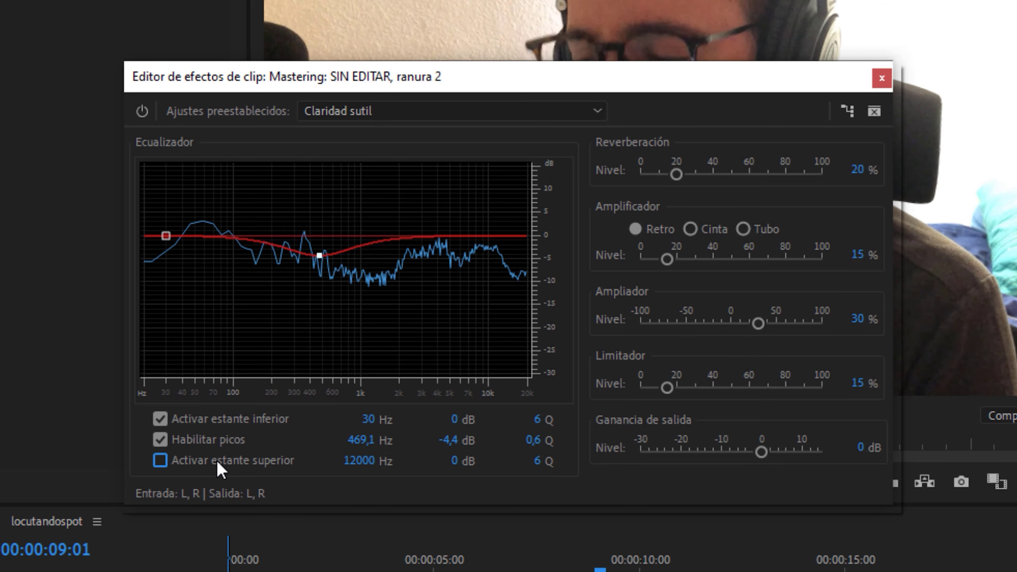
left_click(217, 461)
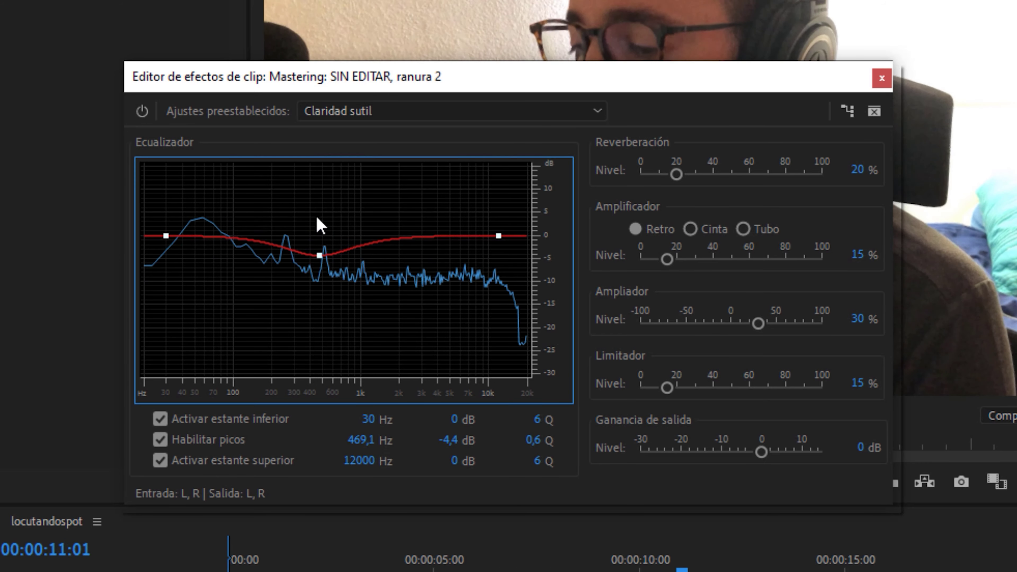
left_click(329, 257)
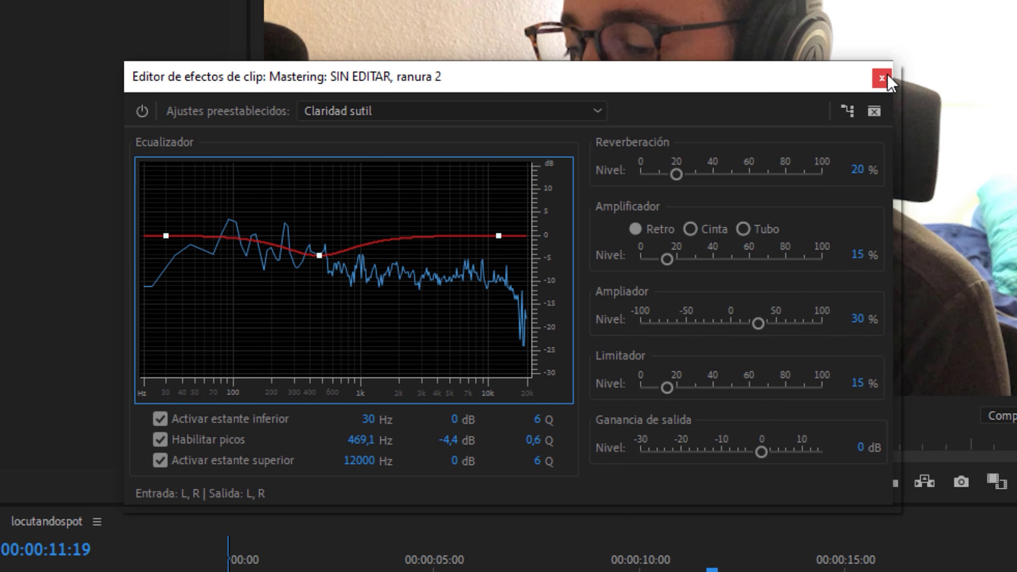
Replay from the start toggling Mastering bypass to compare, then close the Mastering editor
left_click(177, 554)
key("Home")
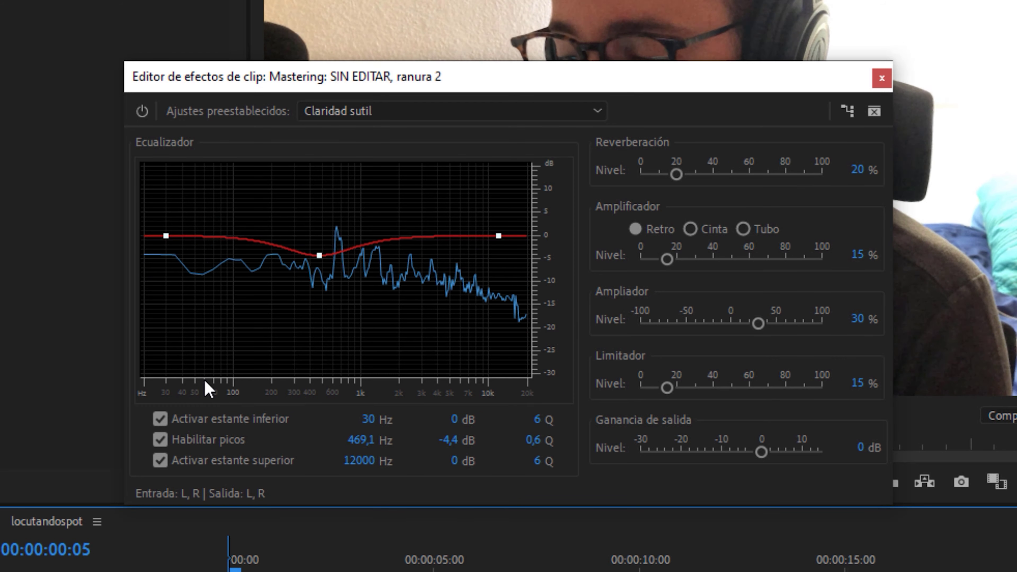
left_click(142, 113)
left_click(141, 113)
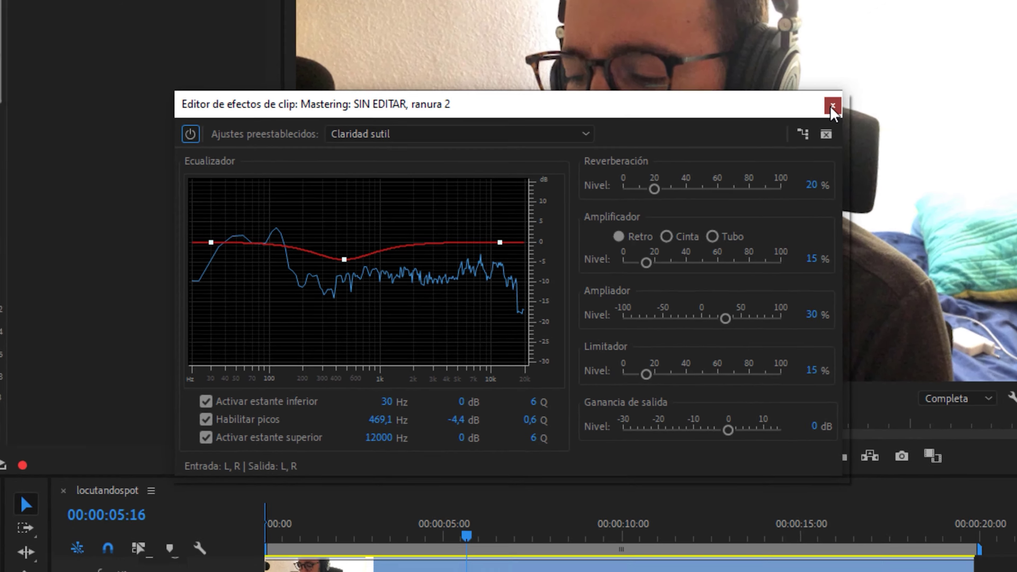
left_click(834, 104)
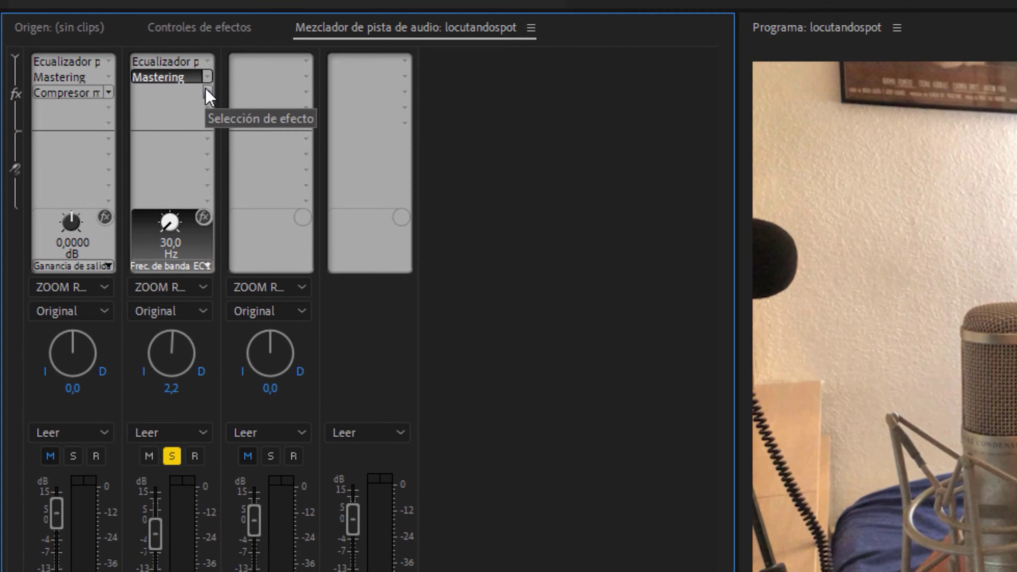
Add Compresor multibanda to A2's third slot and open its settings
left_click(105, 85)
mouse_move(231, 150)
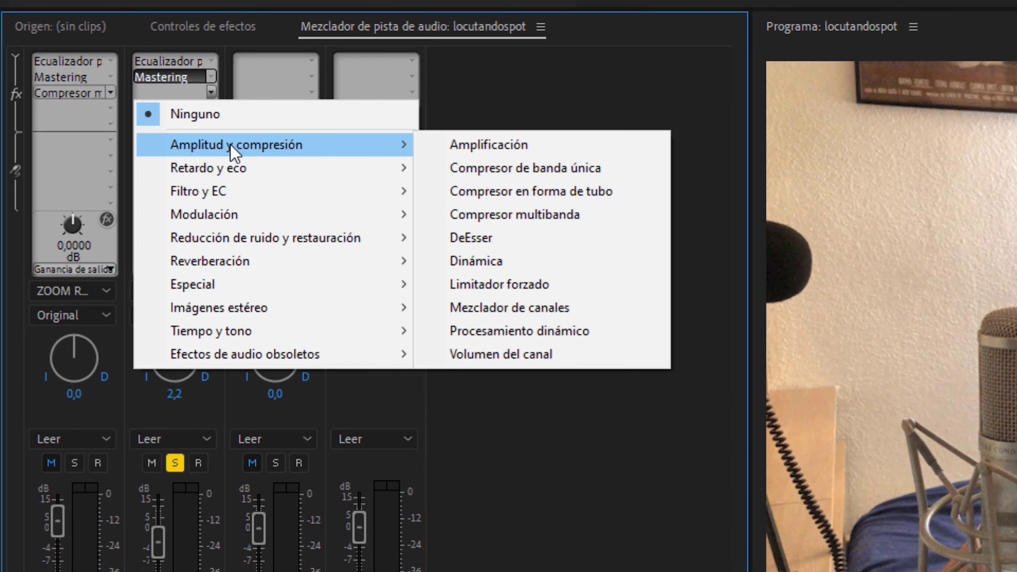
left_click(496, 215)
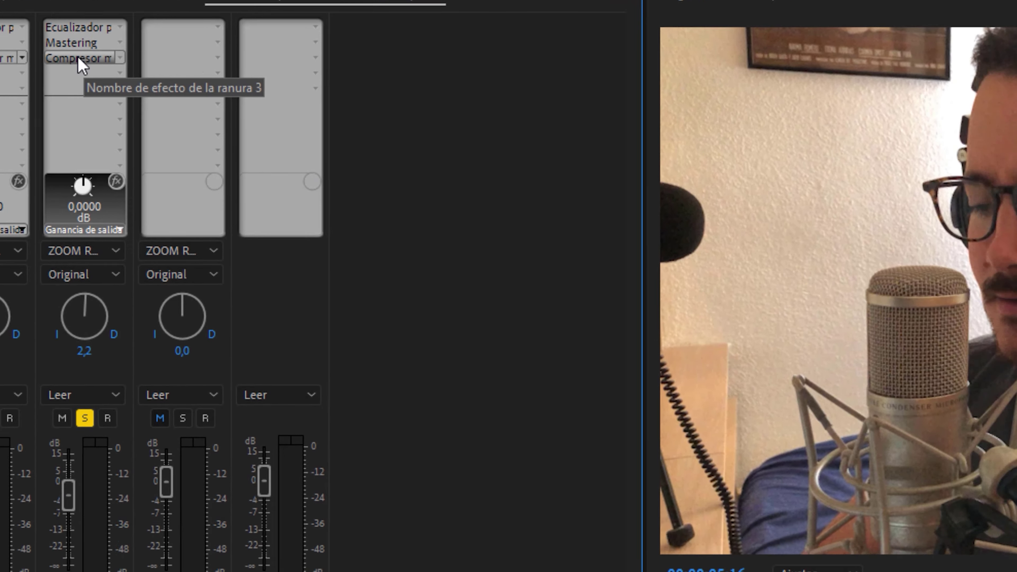
double_click(181, 93)
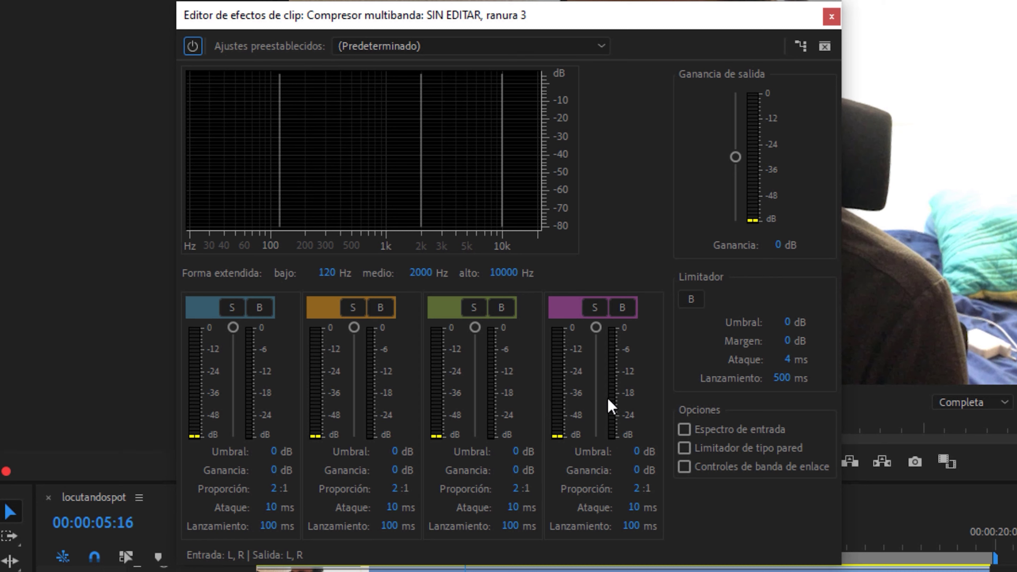
Audition the Difusión preset, switch to Maestro clásico, and experiment with low band thresholds (-60, then -34 dB)
left_click(399, 52)
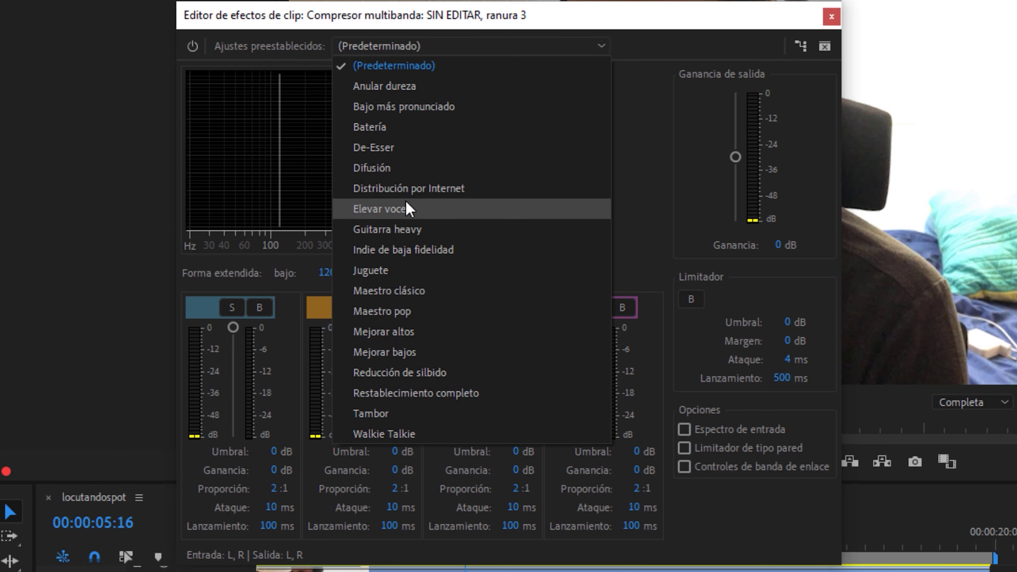
left_click(409, 172)
key("space")
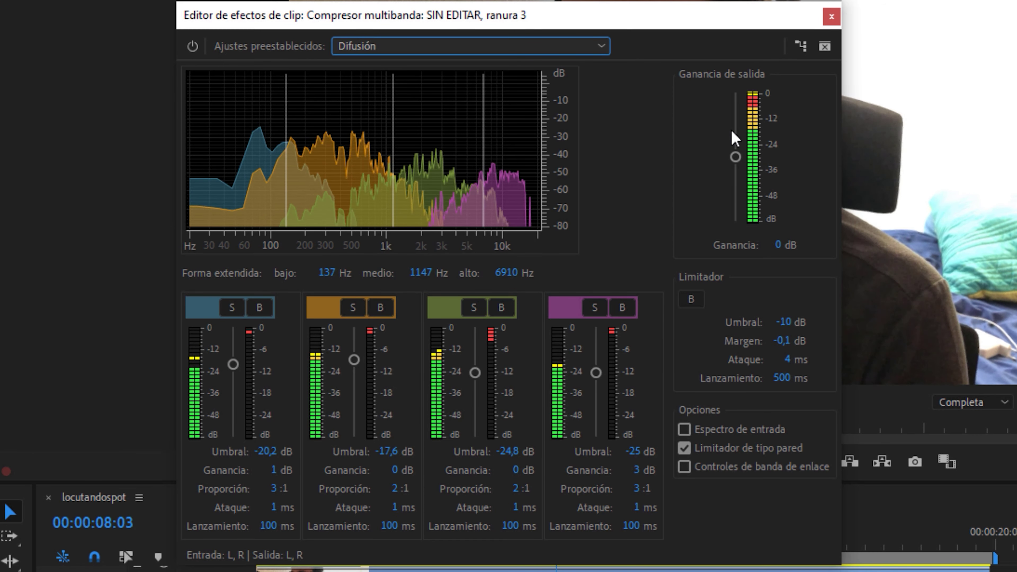
left_click(419, 49)
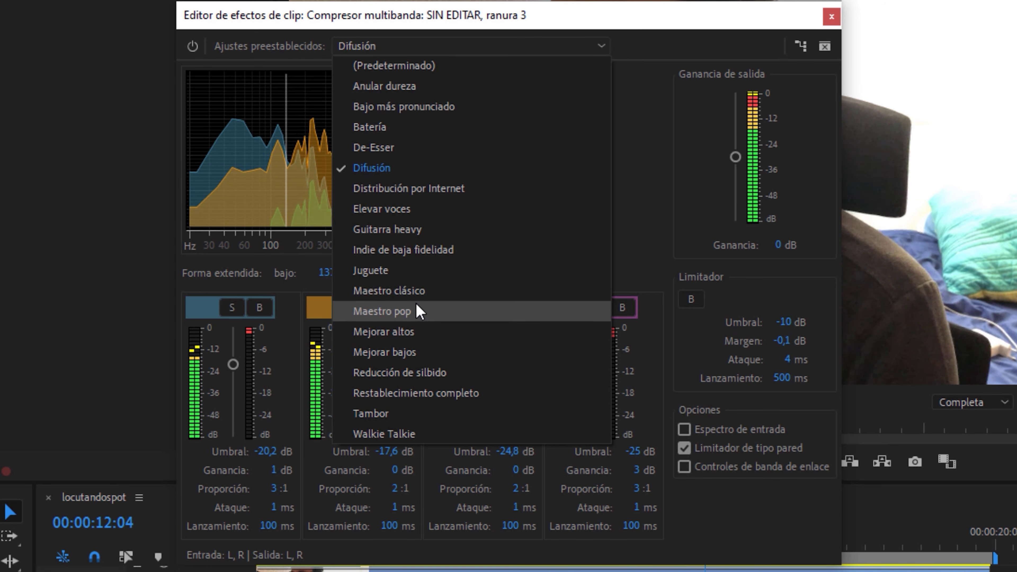
left_click(416, 291)
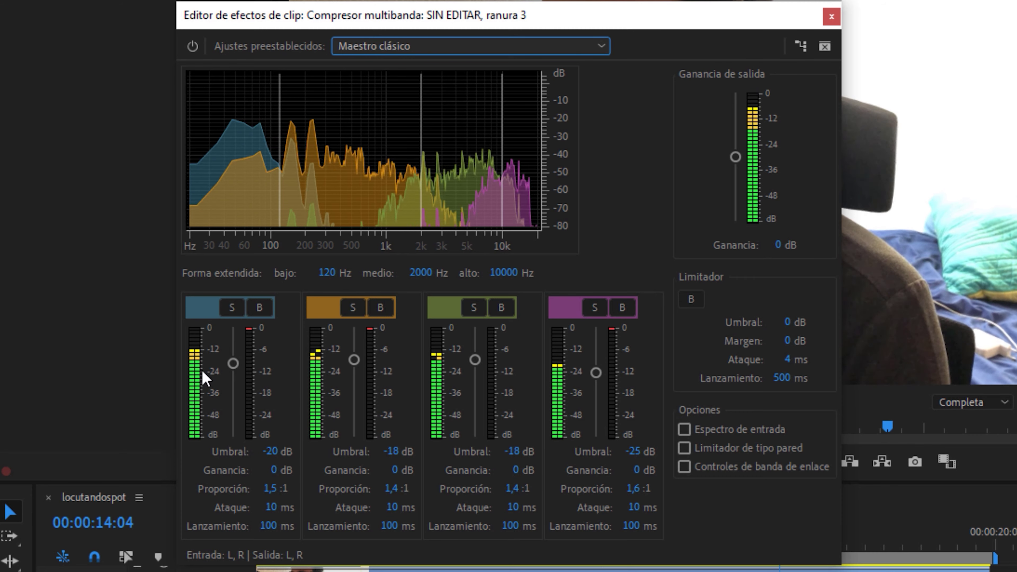
left_click_drag(234, 364, 234, 437)
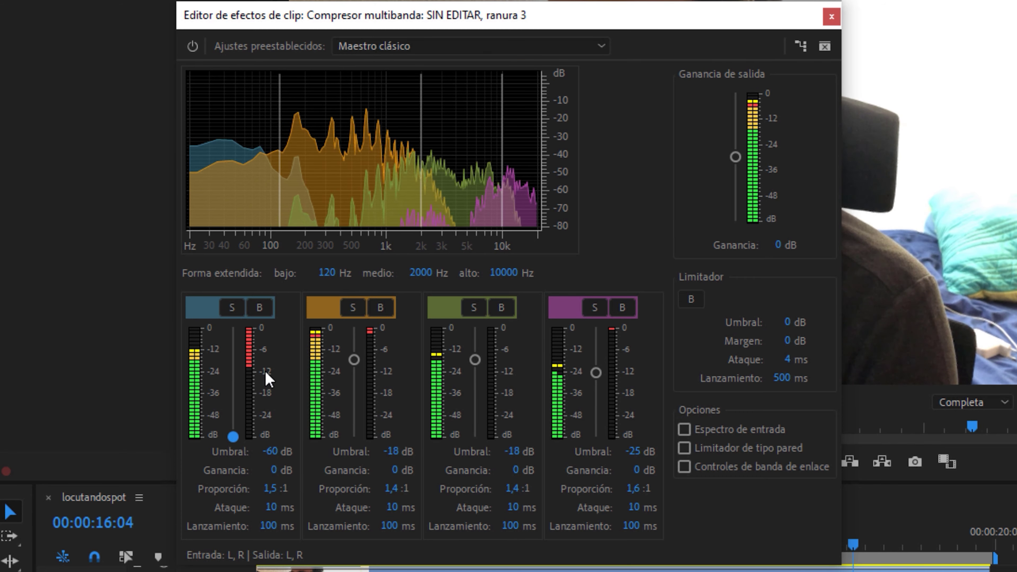
left_click_drag(354, 360, 354, 375)
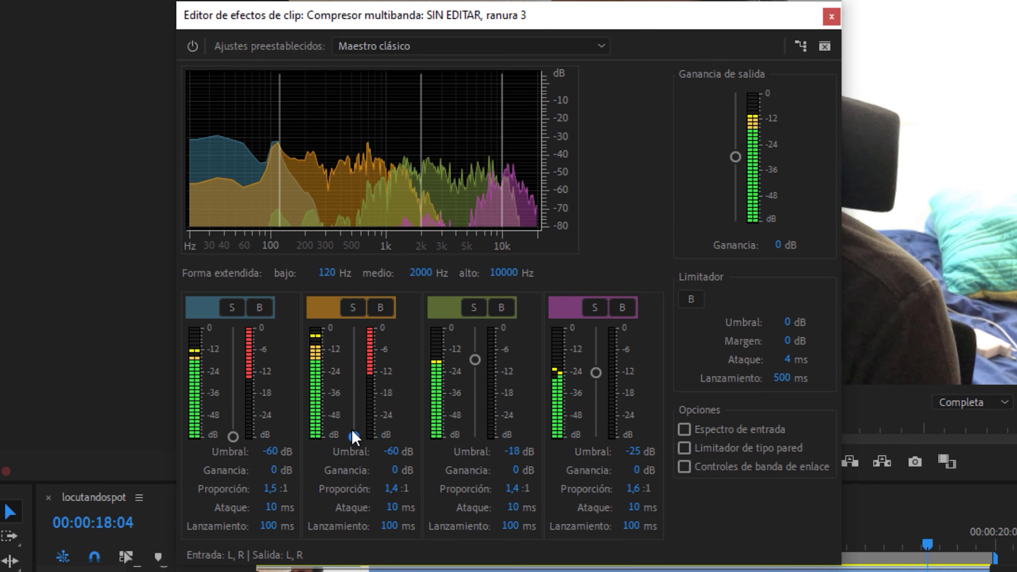
left_click_drag(233, 437, 233, 390)
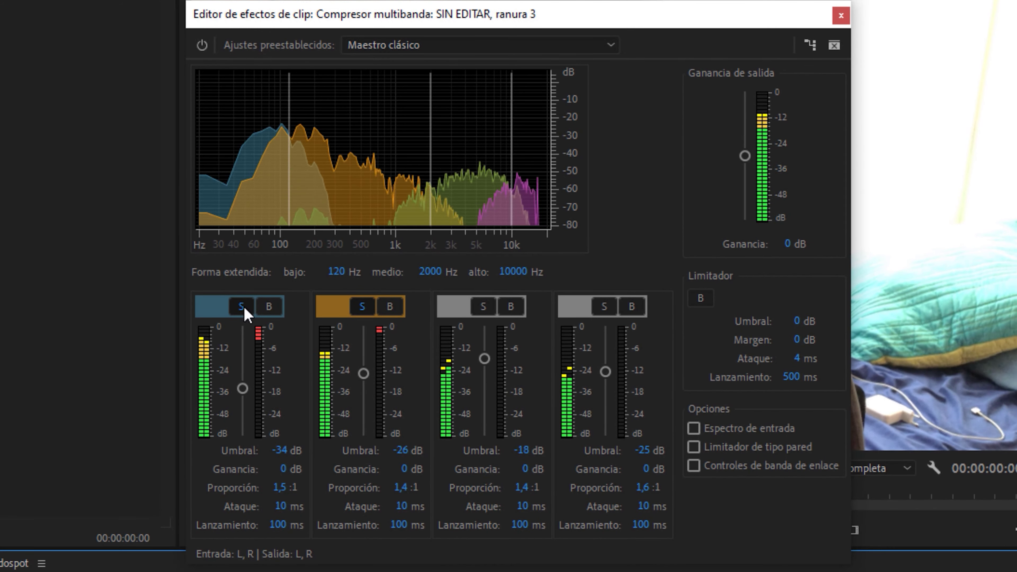
Reset and reapply Maestro clásico, set the low band threshold to 0 dB and the second to -15 dB, and A/B with bypass
left_click(435, 45)
left_click(432, 64)
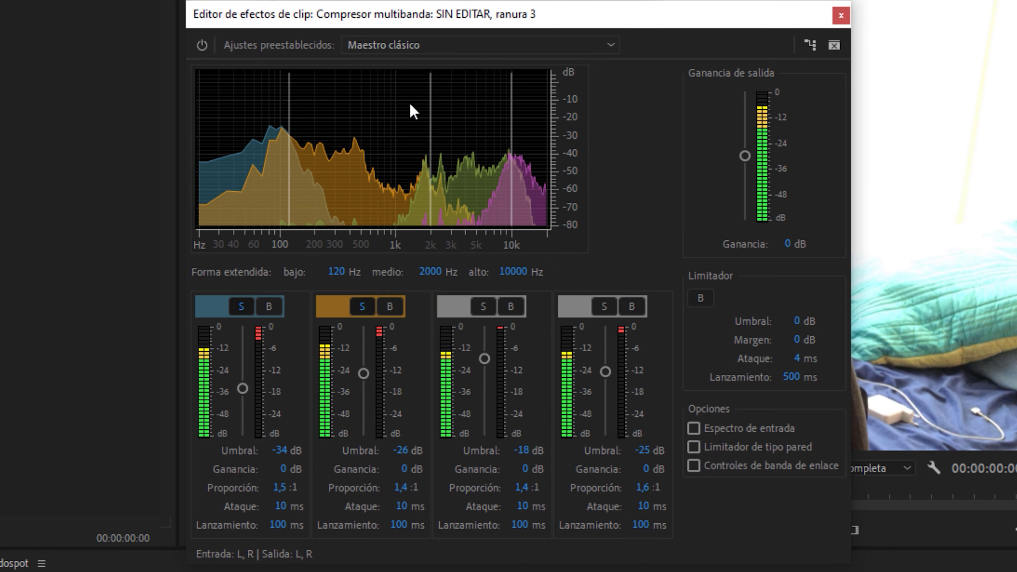
left_click(397, 45)
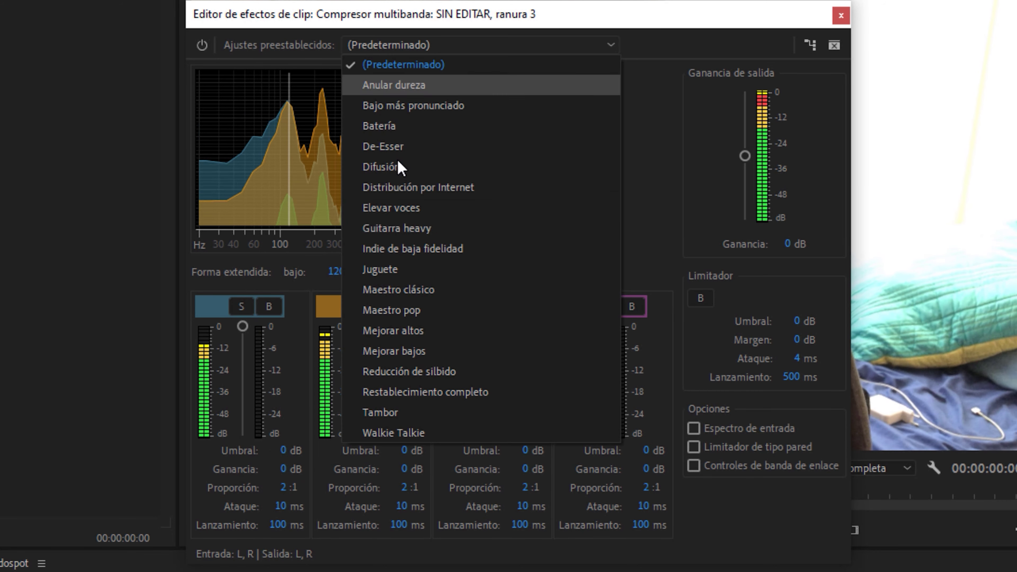
left_click(420, 292)
left_click_drag(243, 362, 242, 327)
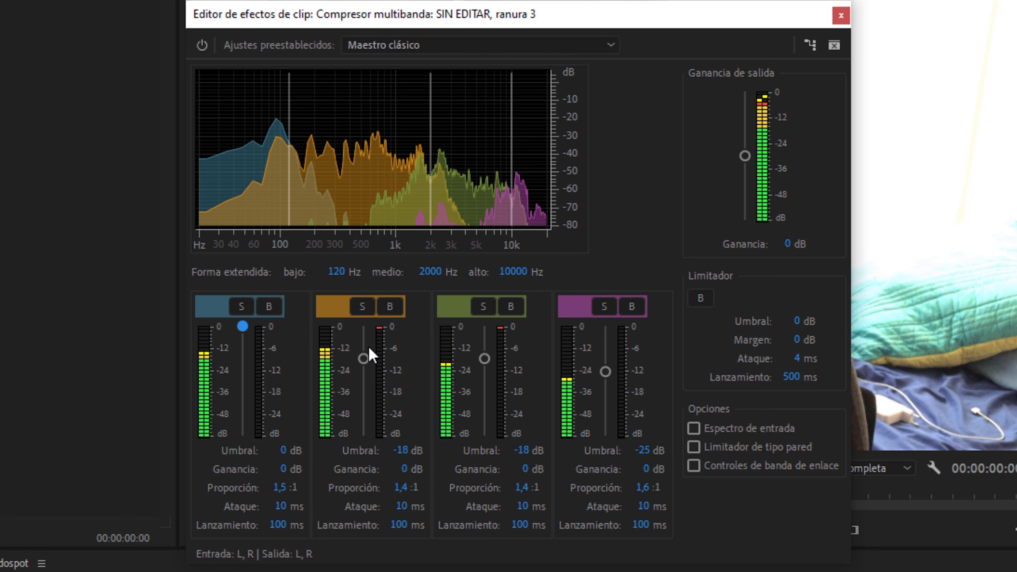
left_click_drag(363, 358, 366, 340)
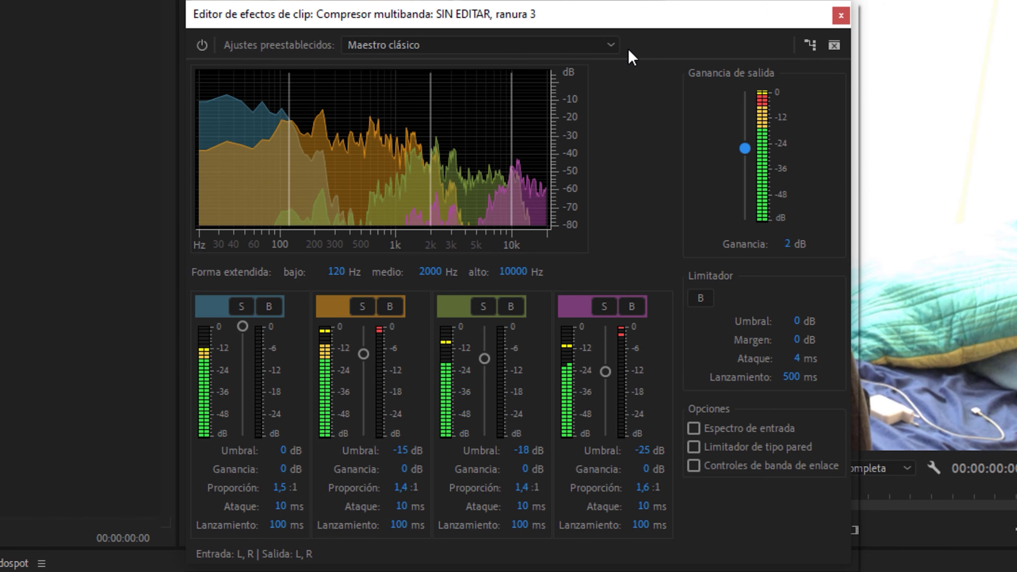
left_click(205, 47)
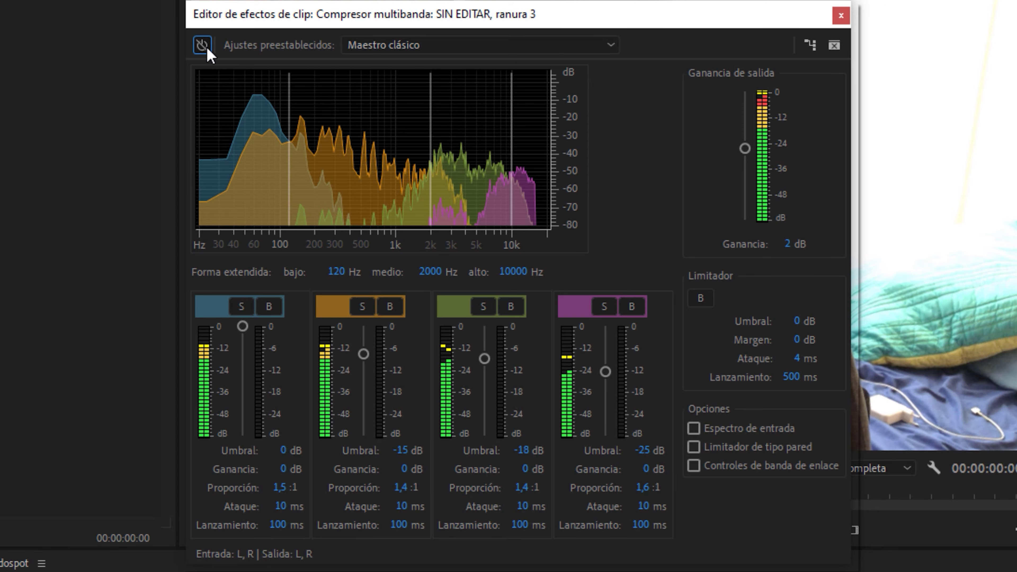
left_click(205, 47)
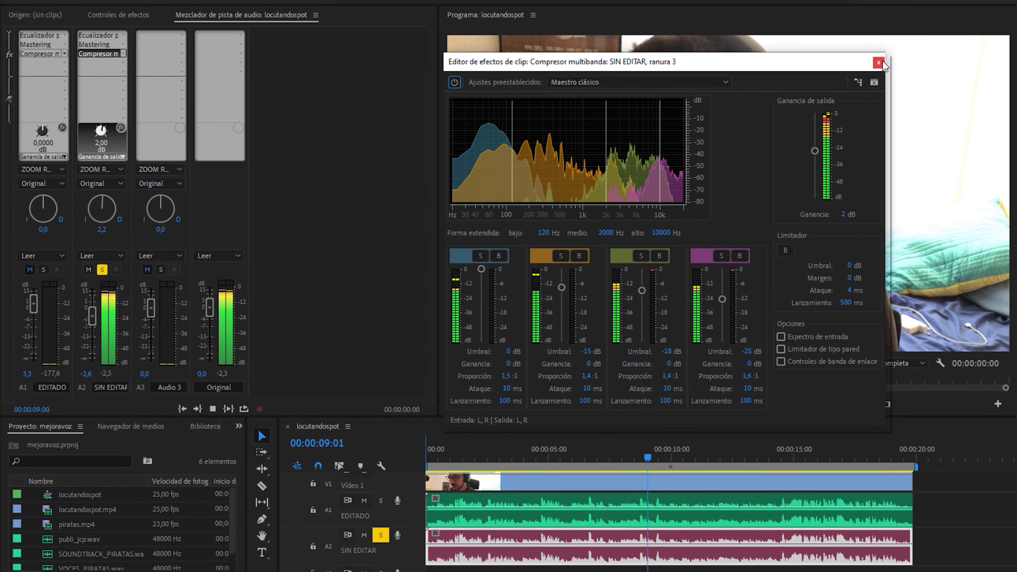
Close the compressor editor, solo Audio 3, and play the sequence from the start
left_click(882, 62)
left_click(401, 449)
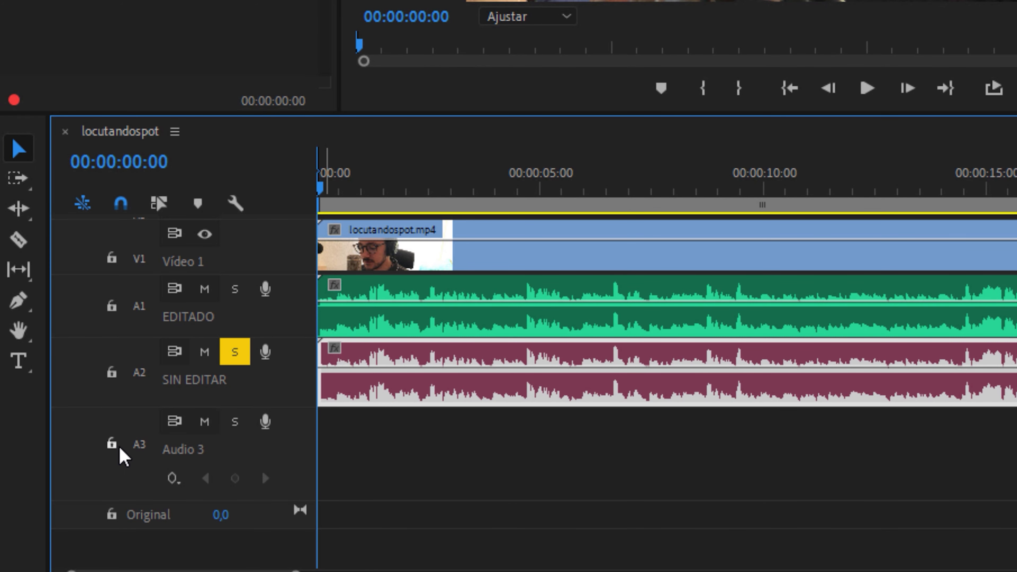
left_click(139, 445)
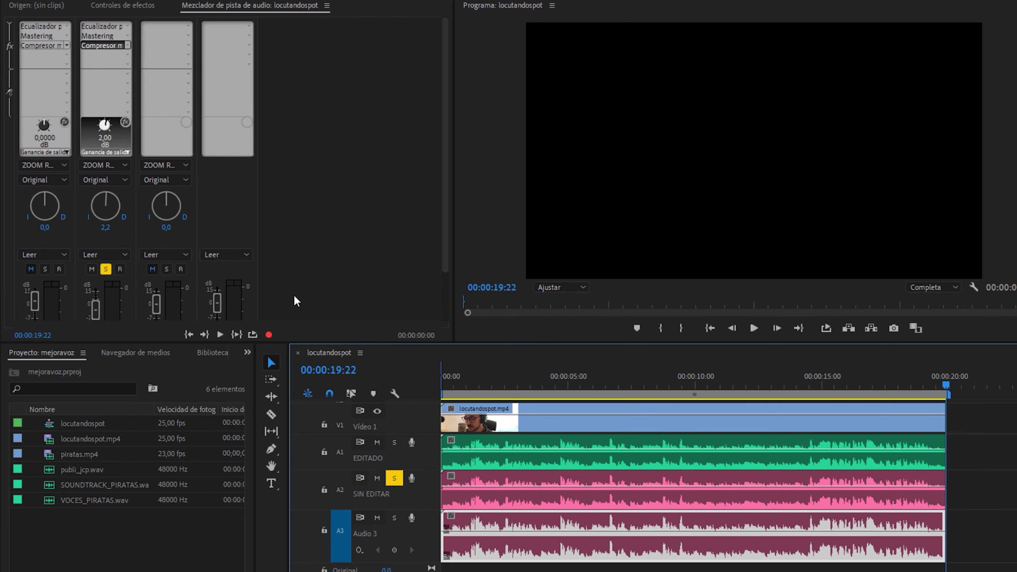
left_click(394, 518)
key("space")
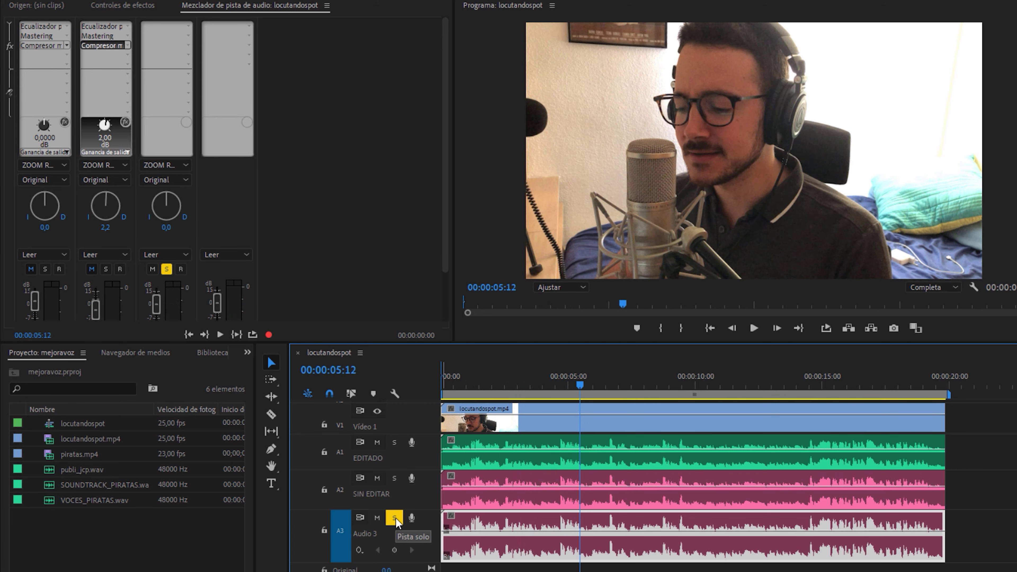
Move the solo from Audio 3 to SIN EDITAR and play the sequence from the start
left_click(395, 518)
left_click(394, 479)
left_click(440, 384)
key("space")
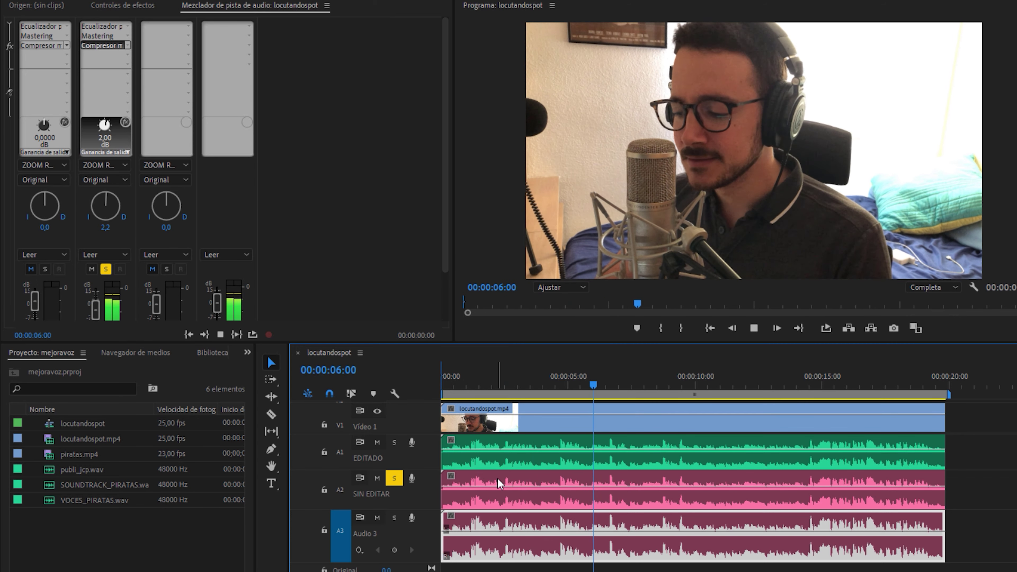
key("space")
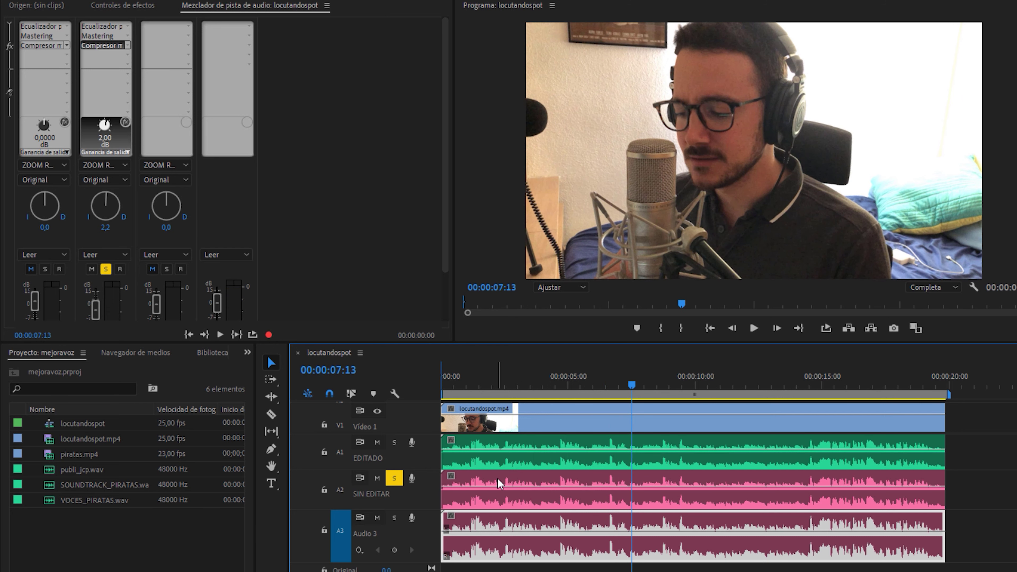